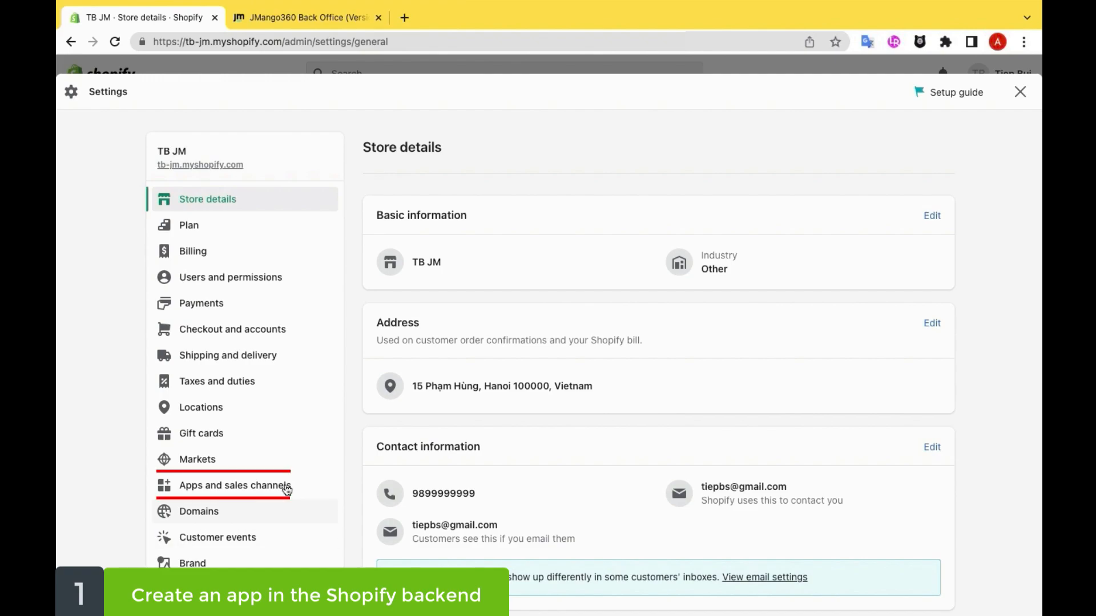
# Step: Create a custom app named App Test in the store's app development settings
pyautogui.click(288, 486)
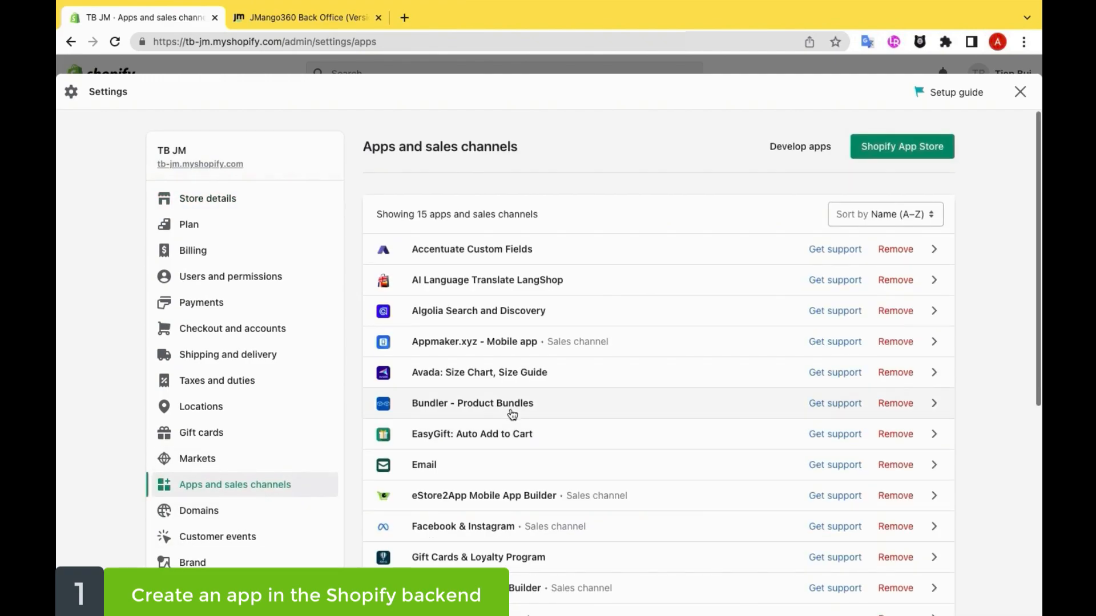
pyautogui.scroll(-5, 512, 410)
pyautogui.click(494, 540)
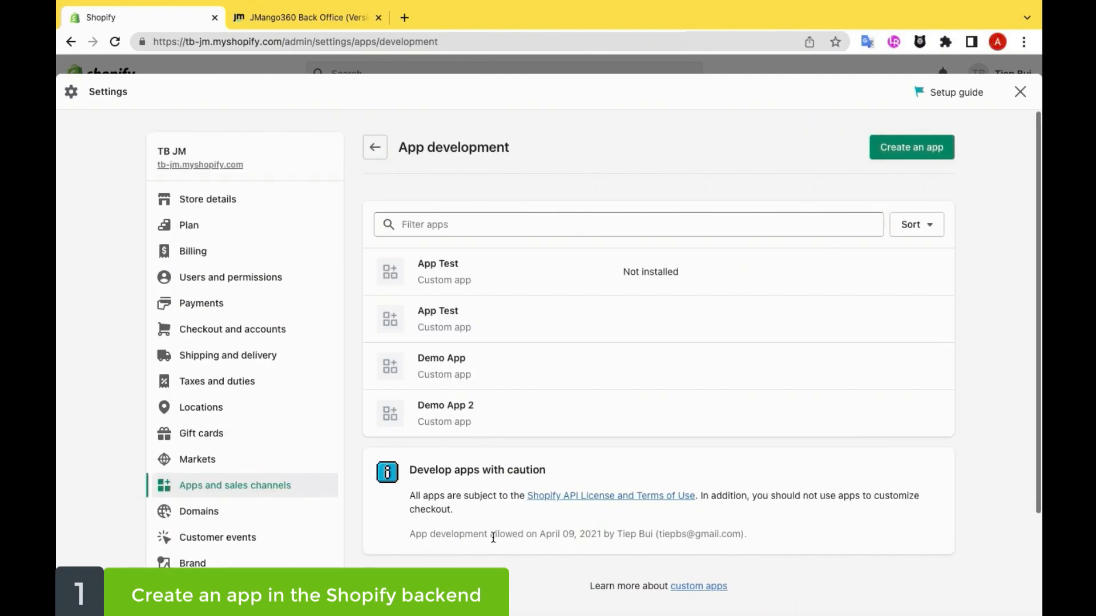
pyautogui.click(920, 149)
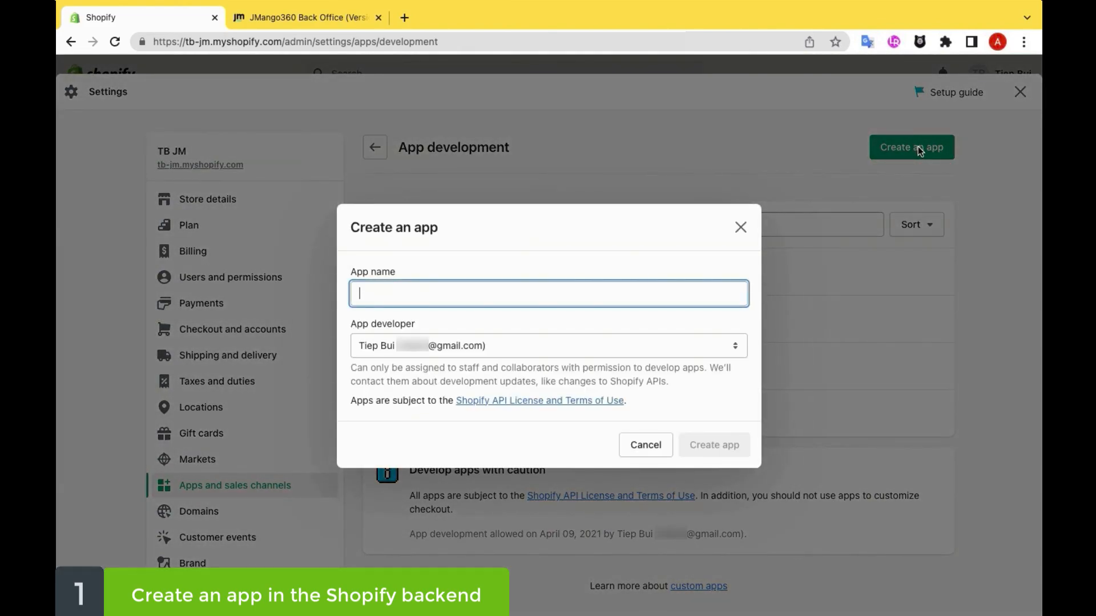
pyautogui.write('App Test')
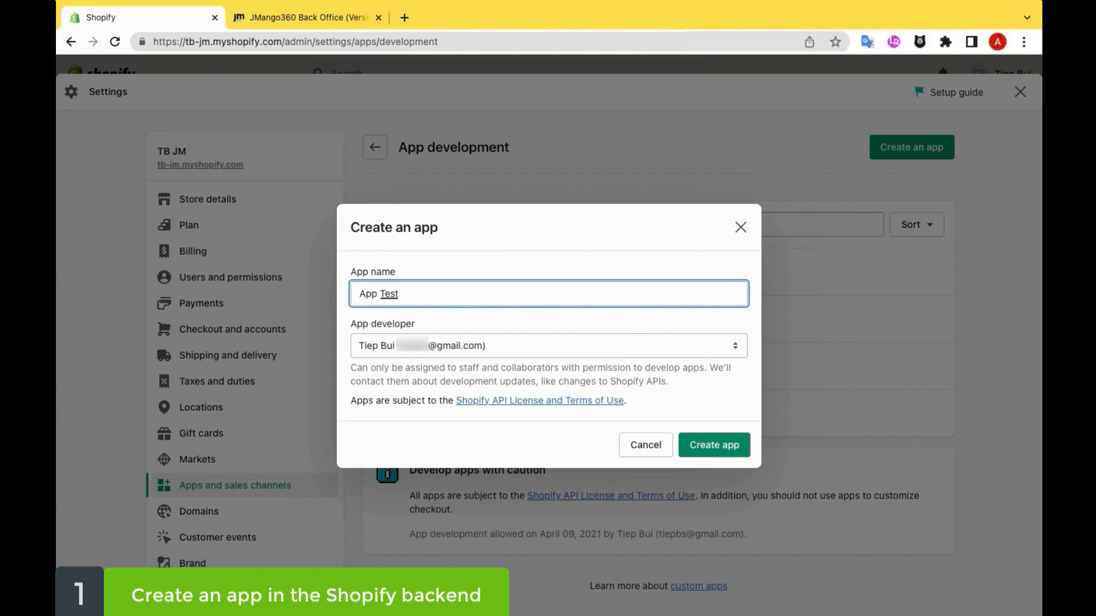
pyautogui.click(722, 440)
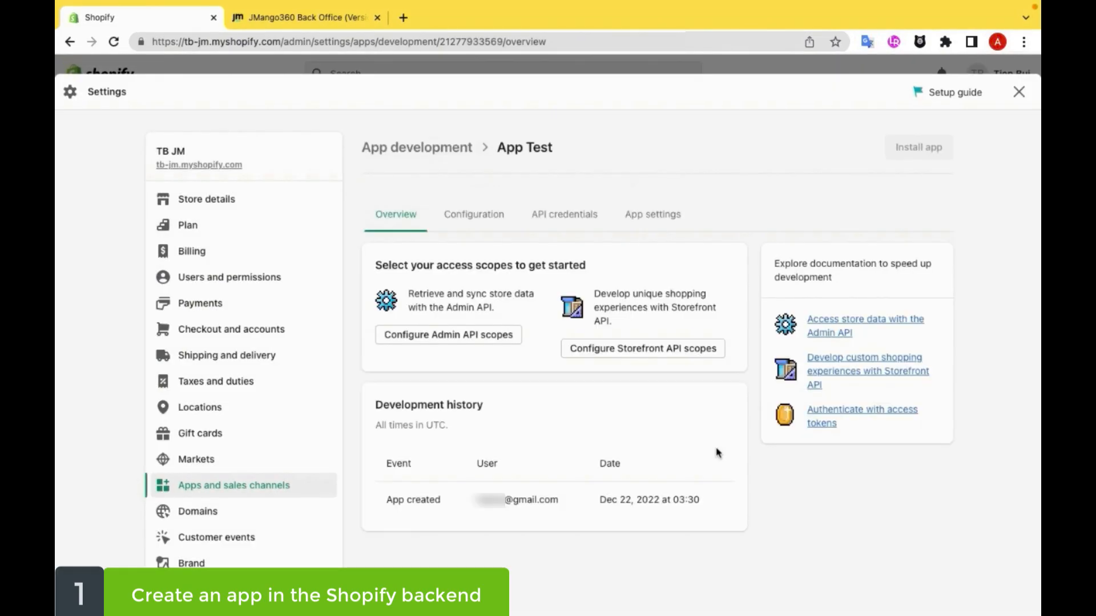
# Step: Open the app's Admin API integration configuration and grant the read_assigned_fulfillment_orders and read_content_entries scopes
pyautogui.click(496, 222)
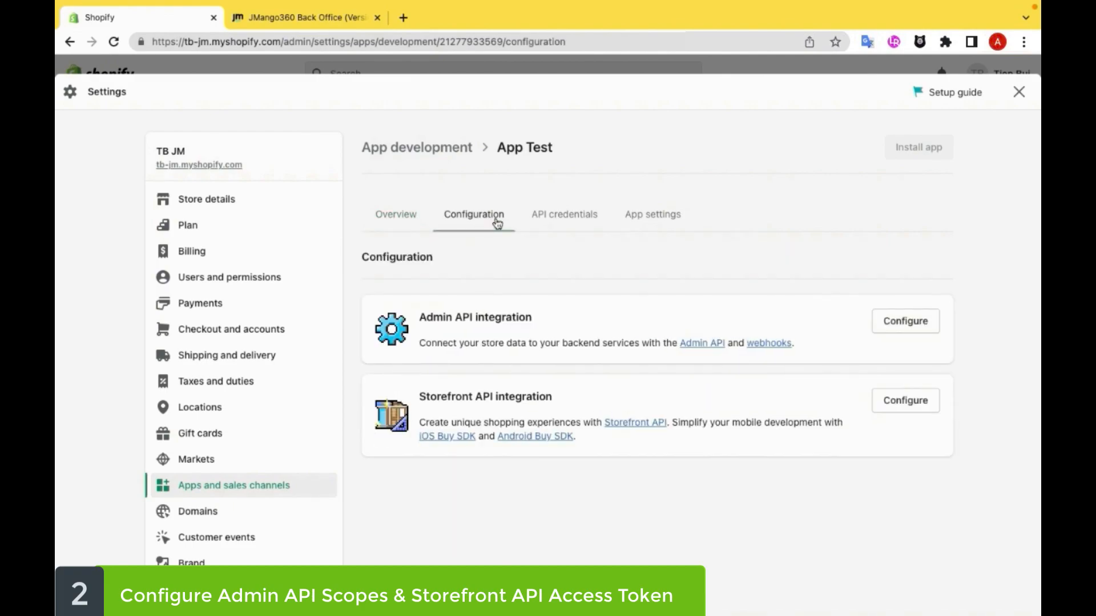
pyautogui.click(906, 320)
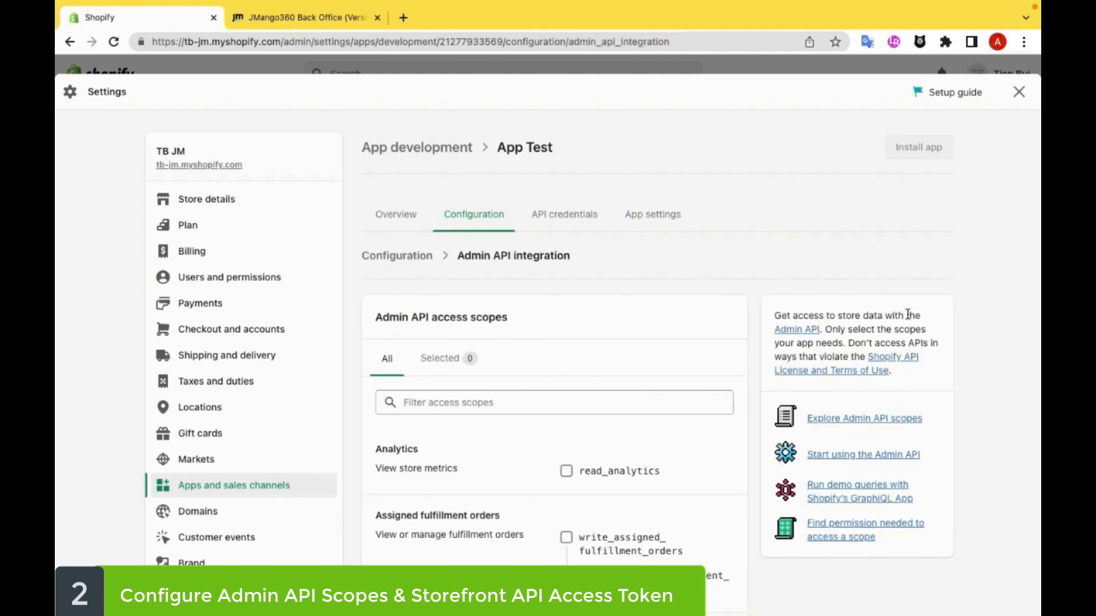
pyautogui.scroll(-3, 908, 315)
pyautogui.scroll(-2, 738, 427)
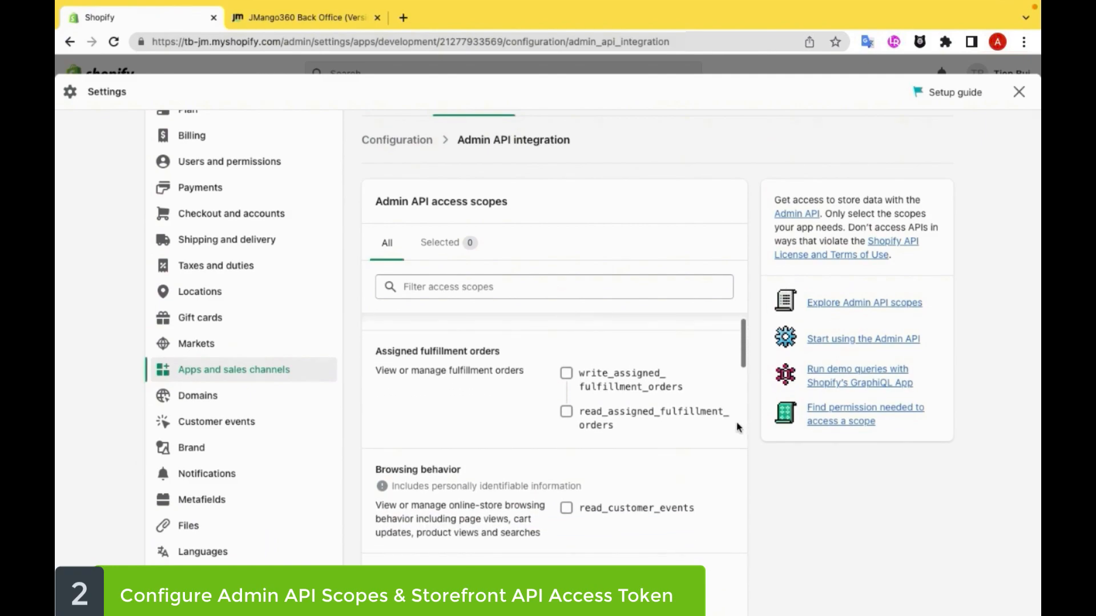
pyautogui.click(567, 412)
pyautogui.scroll(-3, 615, 484)
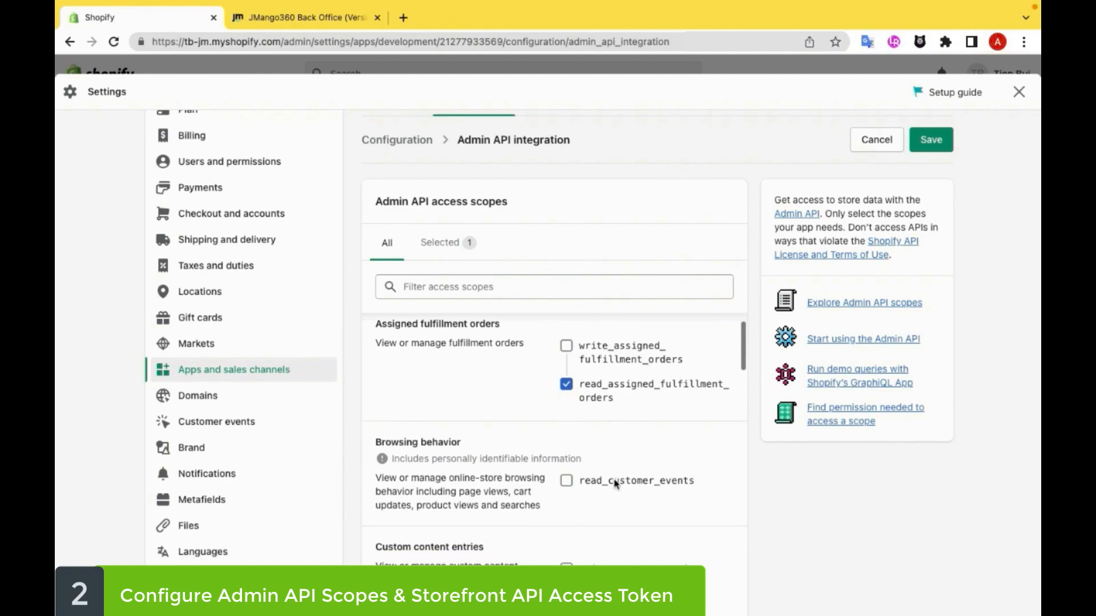
pyautogui.click(566, 503)
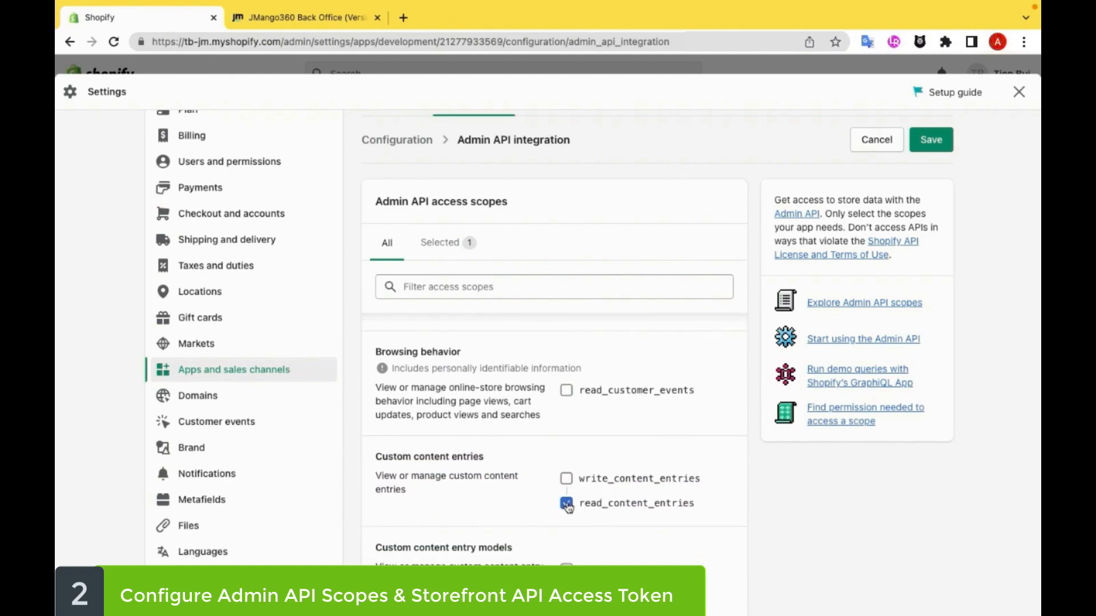
# Step: Grant the Admin API scopes read_content_models, write_discounts and read_discounts
pyautogui.scroll(-2, 649, 523)
pyautogui.scroll(-2, 656, 524)
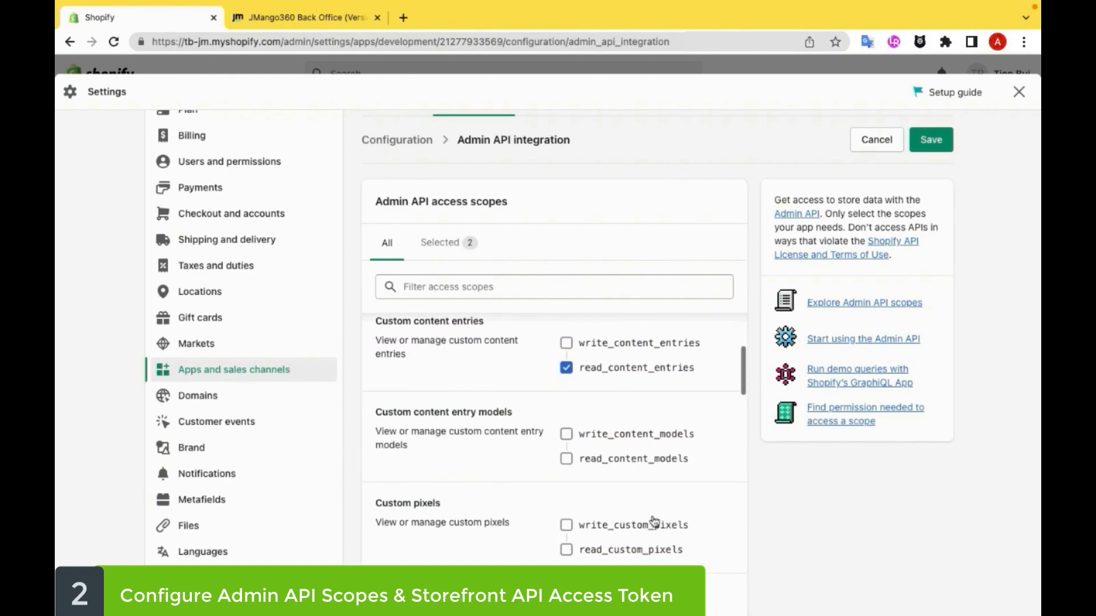
pyautogui.click(567, 459)
pyautogui.scroll(-6, 606, 493)
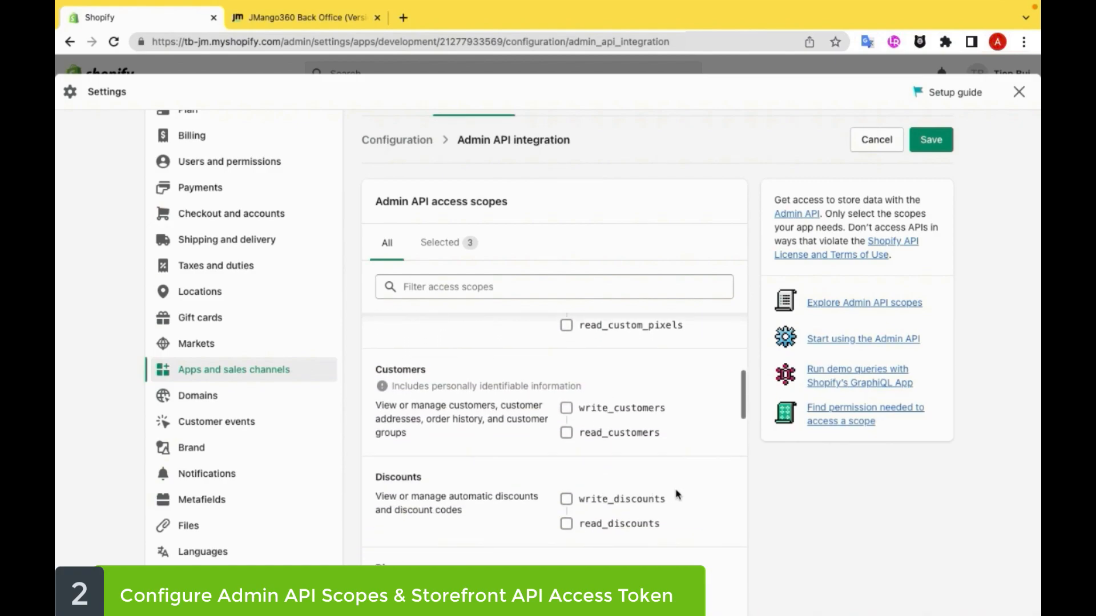
pyautogui.click(566, 500)
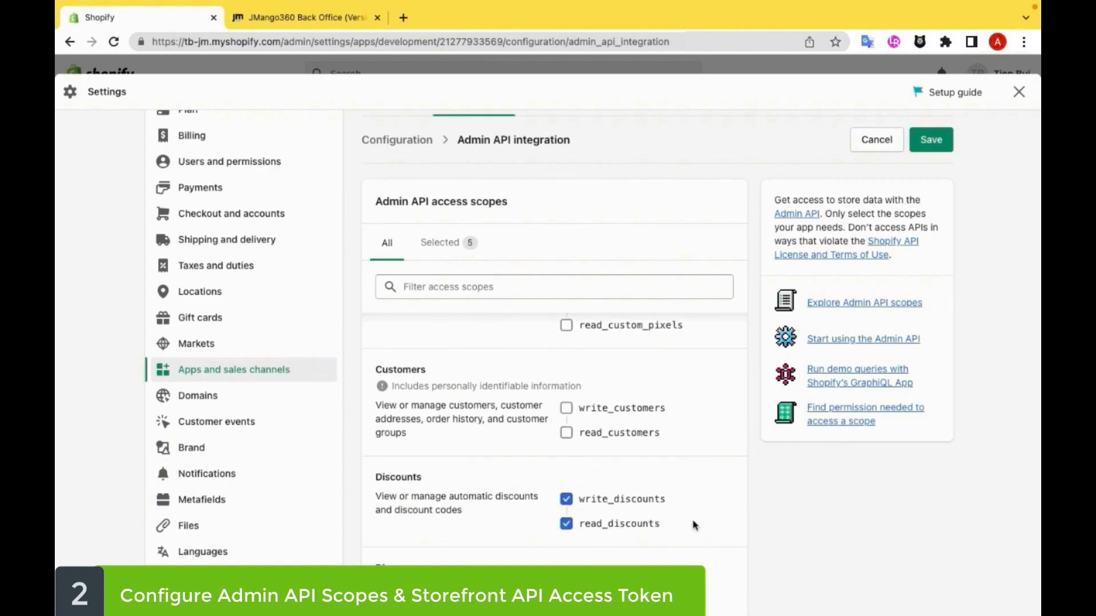
# Step: Grant the Admin API scopes read_fulfillments, write_gift_cards, read_gift_cards and read_inventory
pyautogui.scroll(-3, 694, 525)
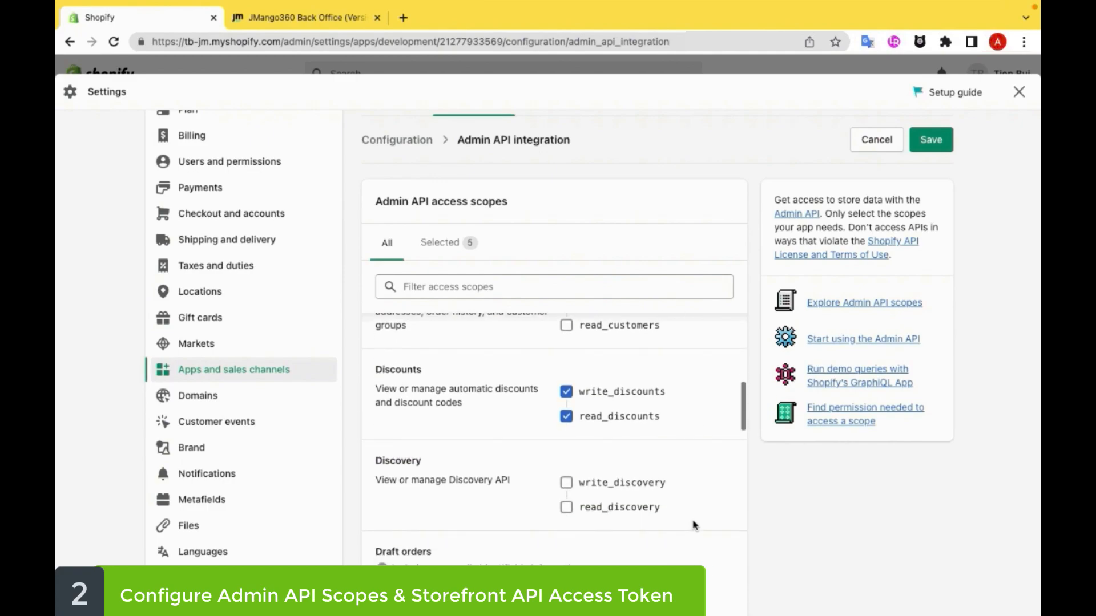
pyautogui.scroll(-4, 695, 525)
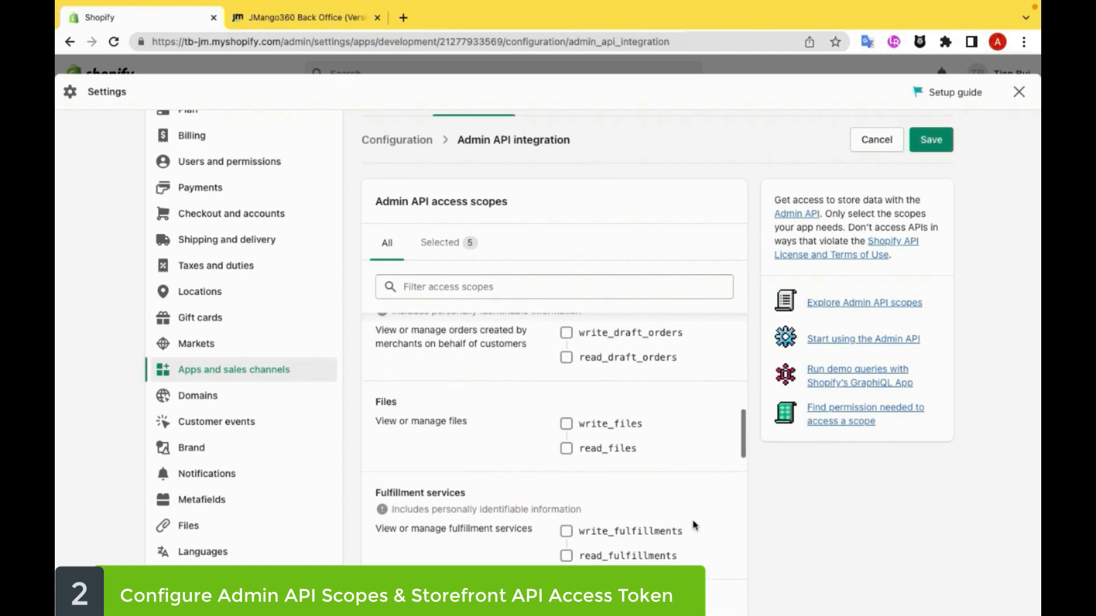
pyautogui.click(566, 533)
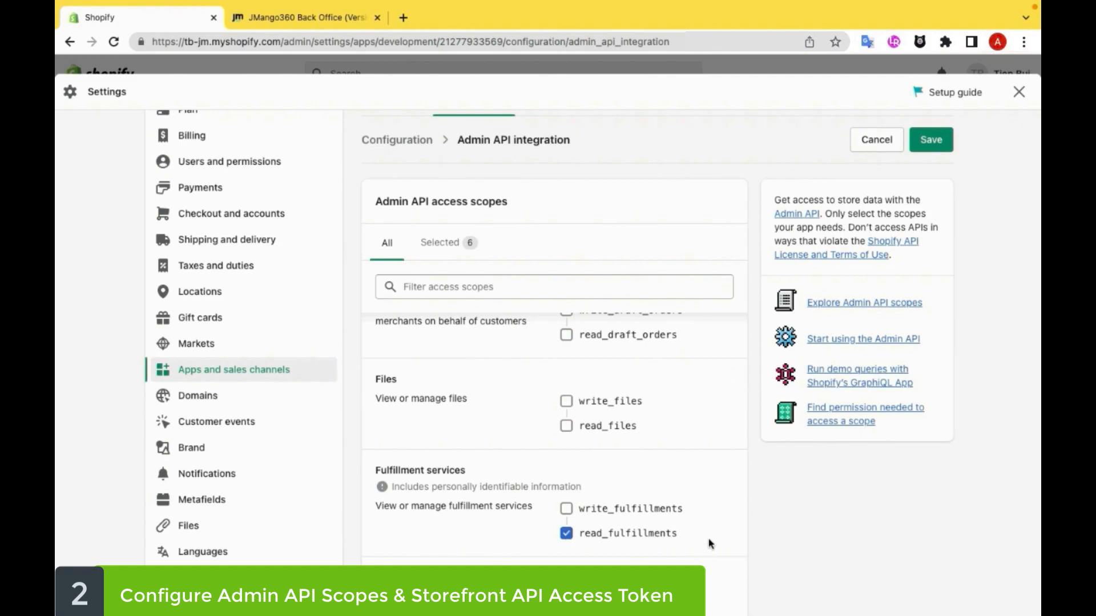
pyautogui.scroll(-1, 711, 544)
pyautogui.scroll(-3, 711, 544)
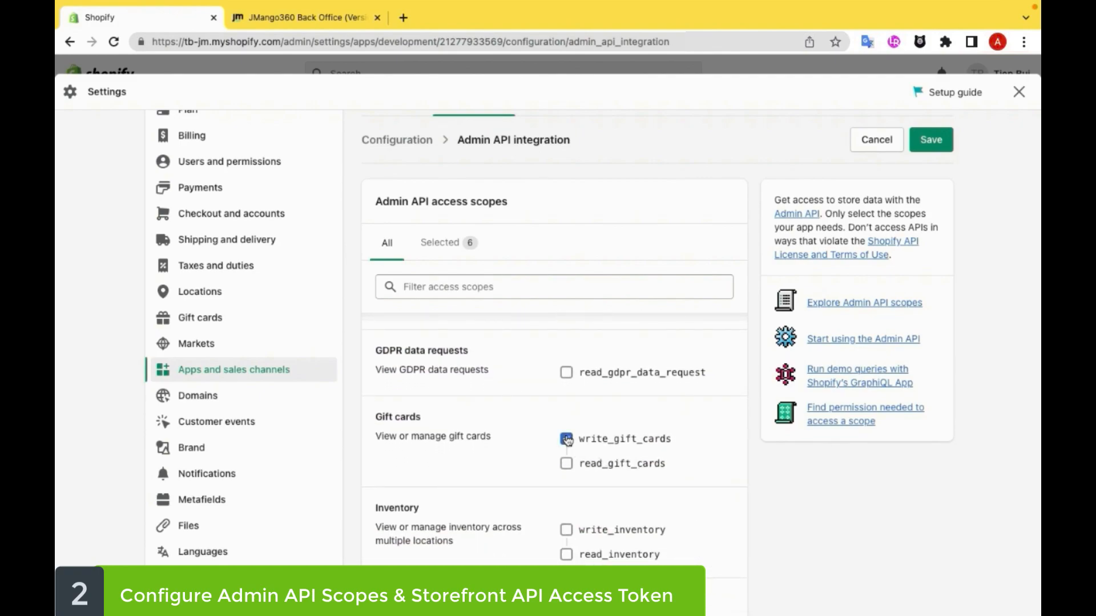
pyautogui.scroll(-1, 711, 514)
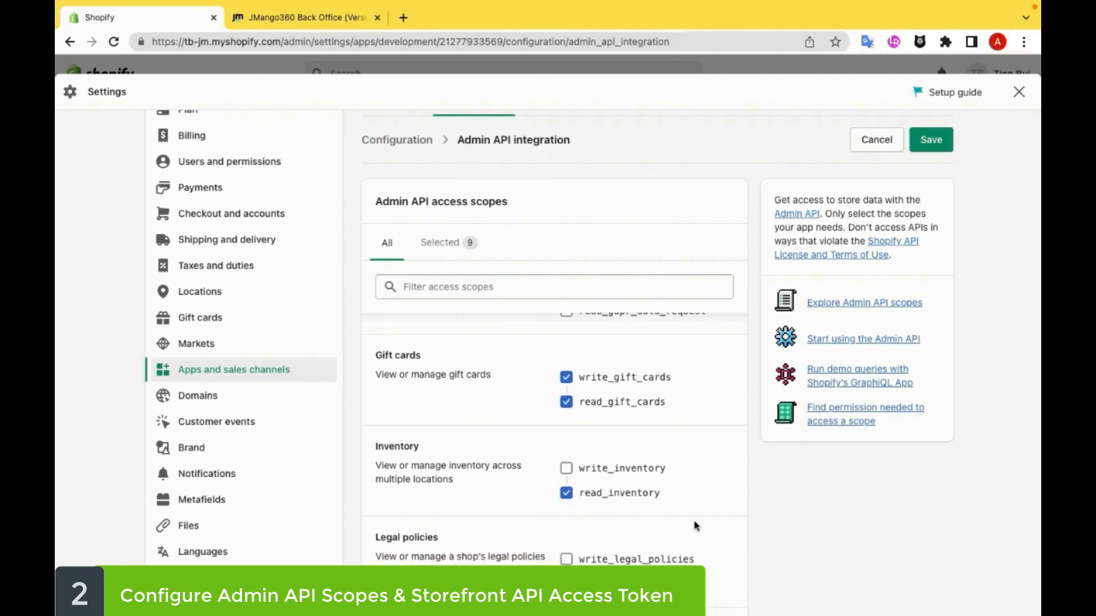
# Step: Grant the Admin API scopes read_marketing_events and read_merchant_managed_fulfillment_orders
pyautogui.scroll(-3, 693, 526)
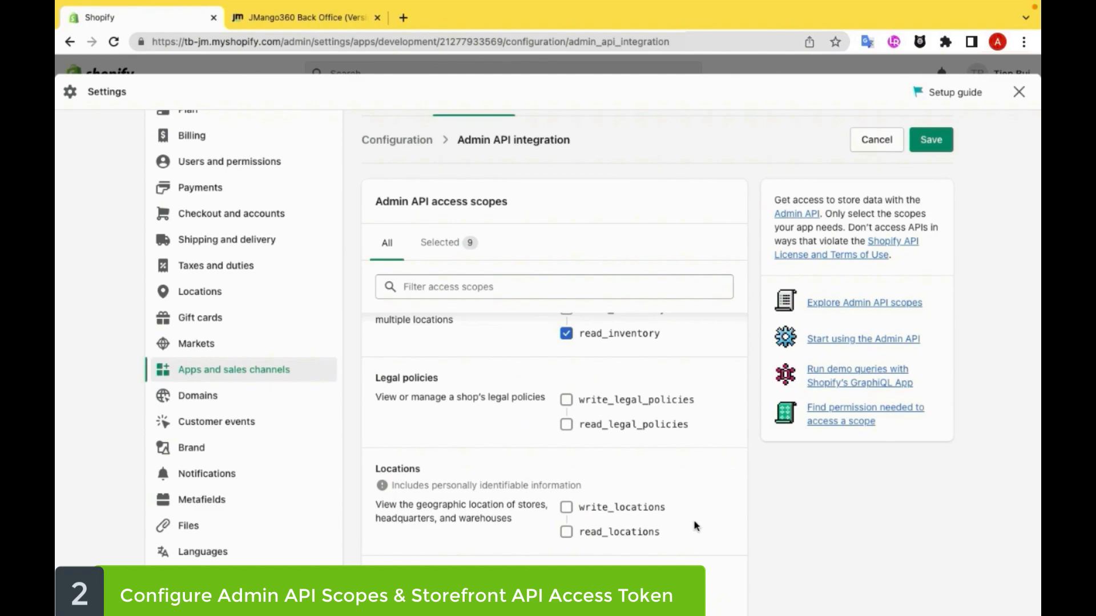
pyautogui.scroll(-1, 695, 526)
pyautogui.click(566, 556)
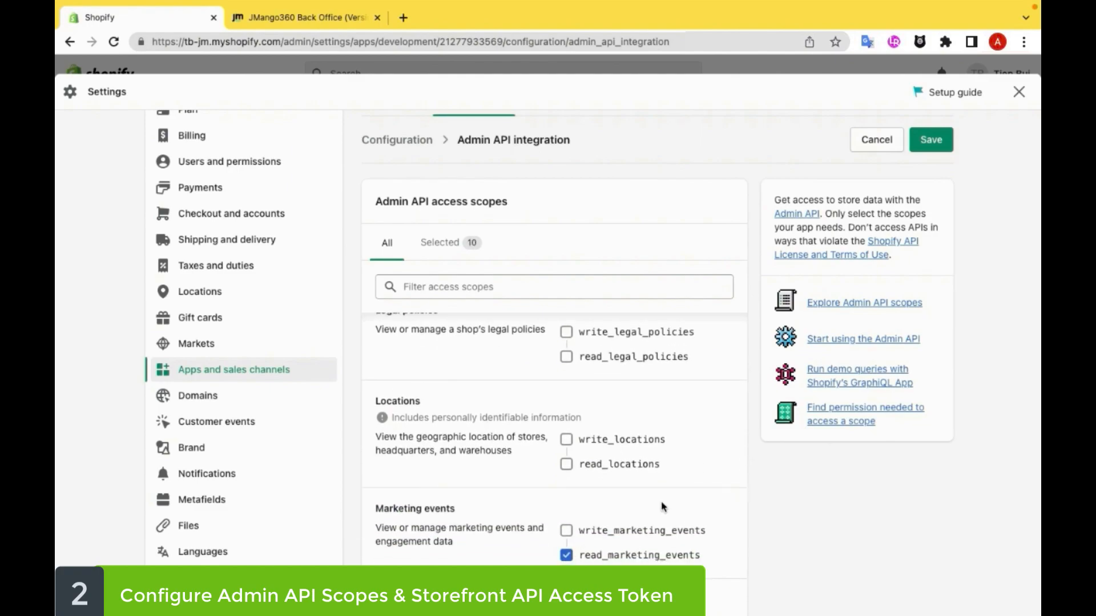
pyautogui.scroll(-2, 708, 504)
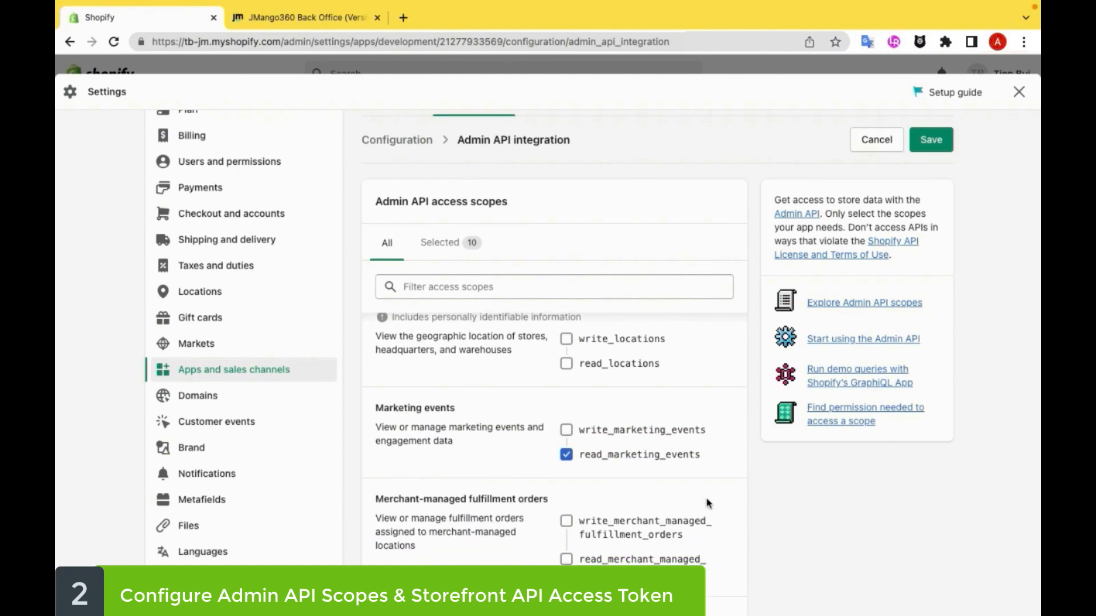
pyautogui.click(567, 559)
# Step: Grant the Admin API scopes read_online_store_pages, read_order_edits, read_orders and read_payment_terms
pyautogui.scroll(-2, 717, 541)
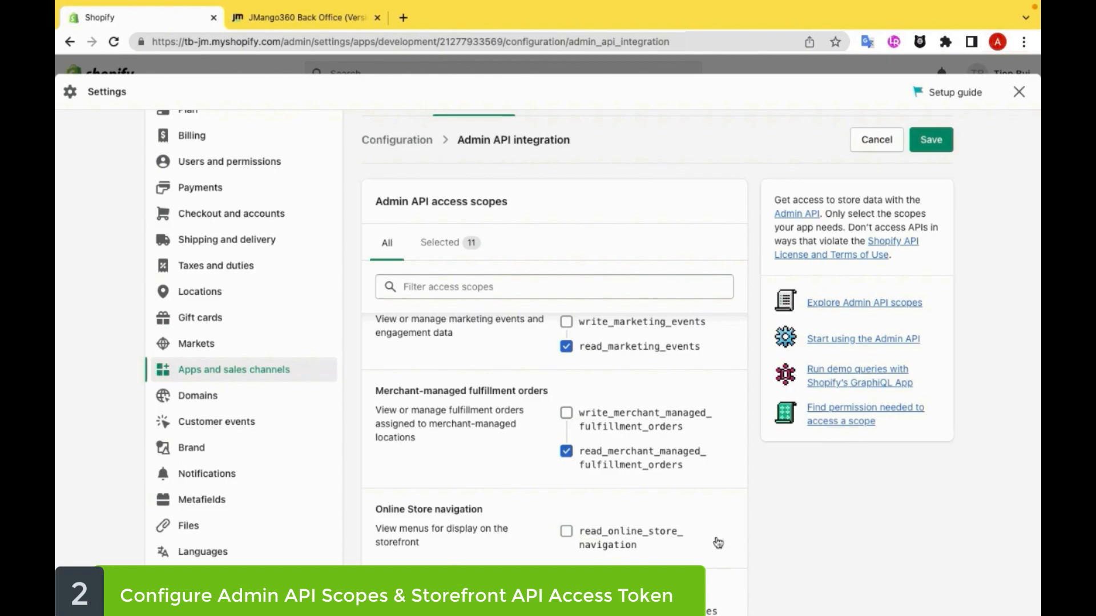
pyautogui.scroll(-3, 718, 542)
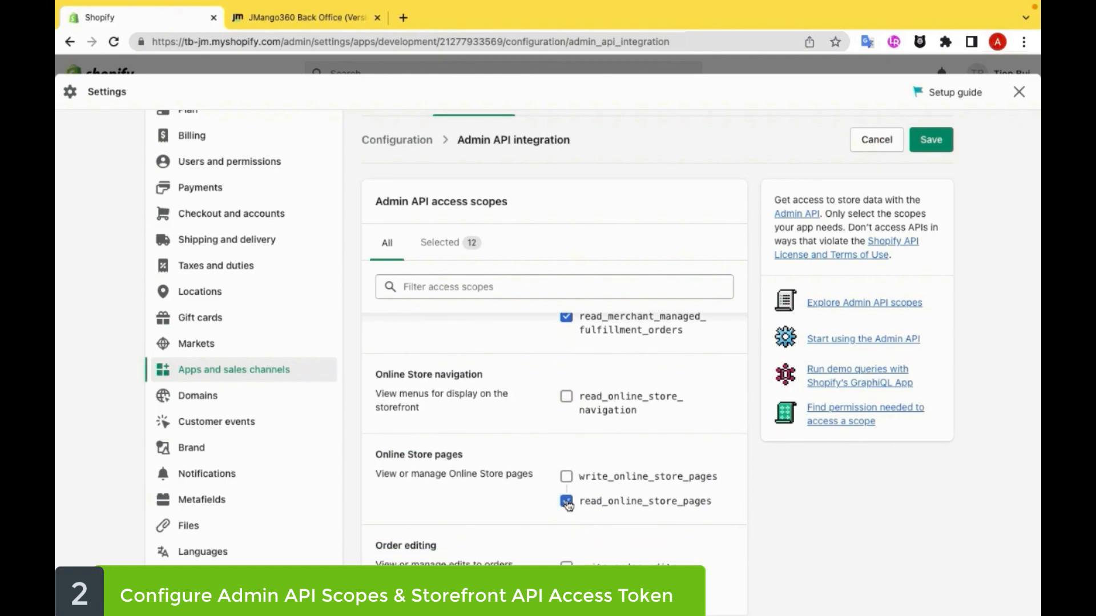
pyautogui.scroll(-2, 701, 555)
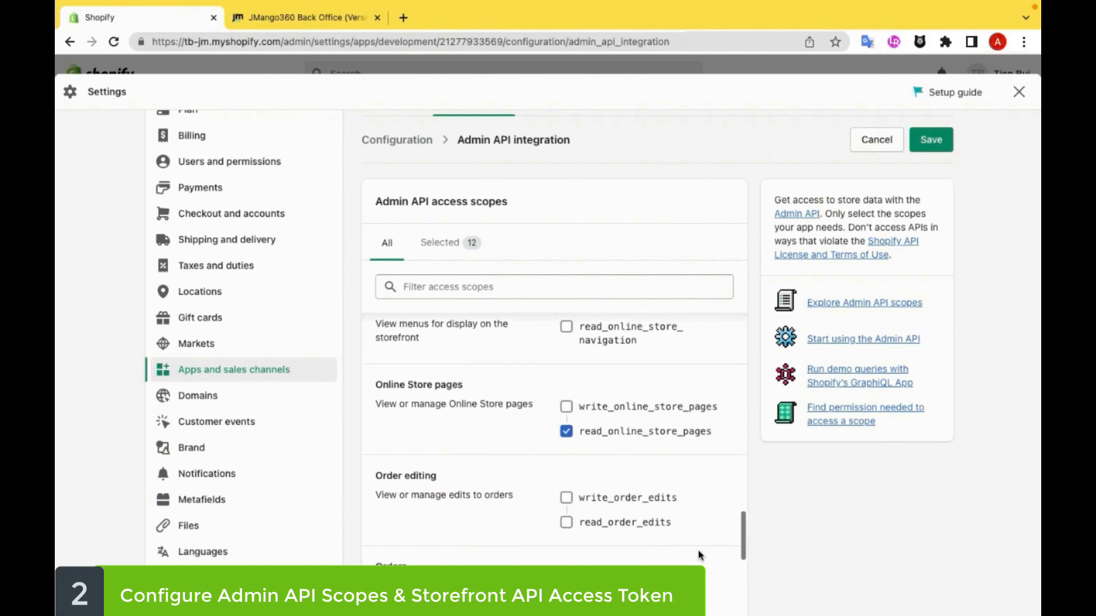
pyautogui.click(565, 523)
pyautogui.scroll(-4, 718, 585)
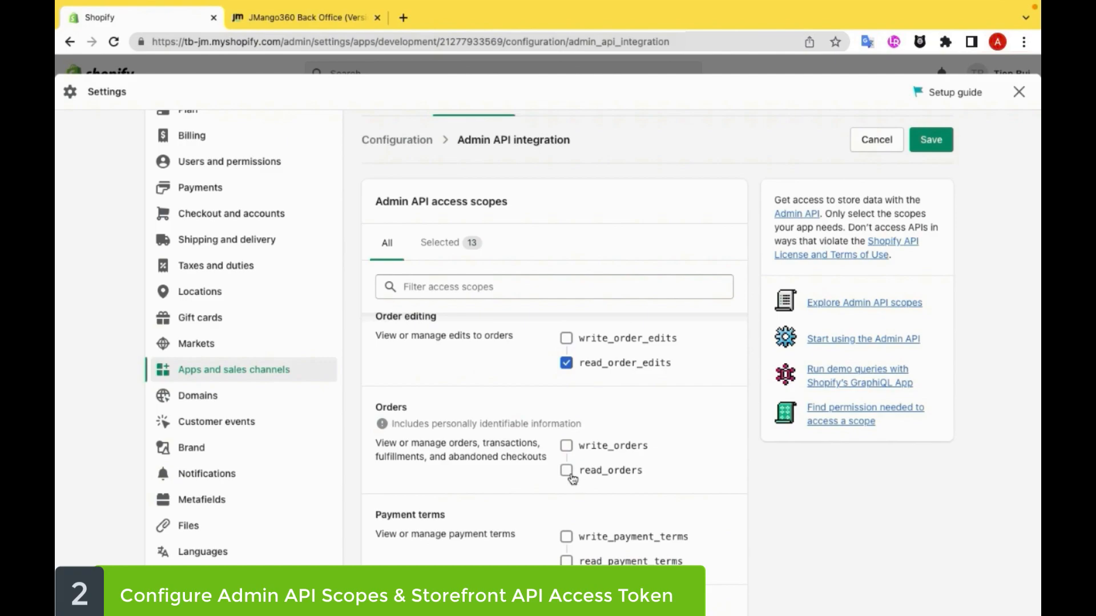
pyautogui.click(566, 471)
pyautogui.scroll(-2, 696, 510)
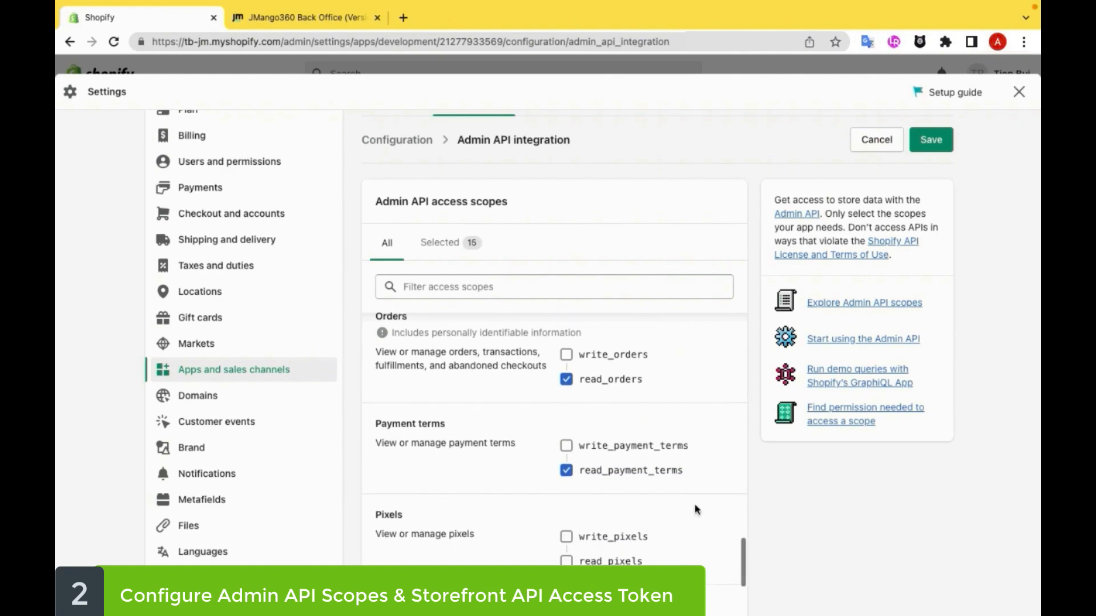
# Step: Grant the Admin API scopes read_price_rules, read_product_feeds and read_product_listings
pyautogui.scroll(-3, 696, 510)
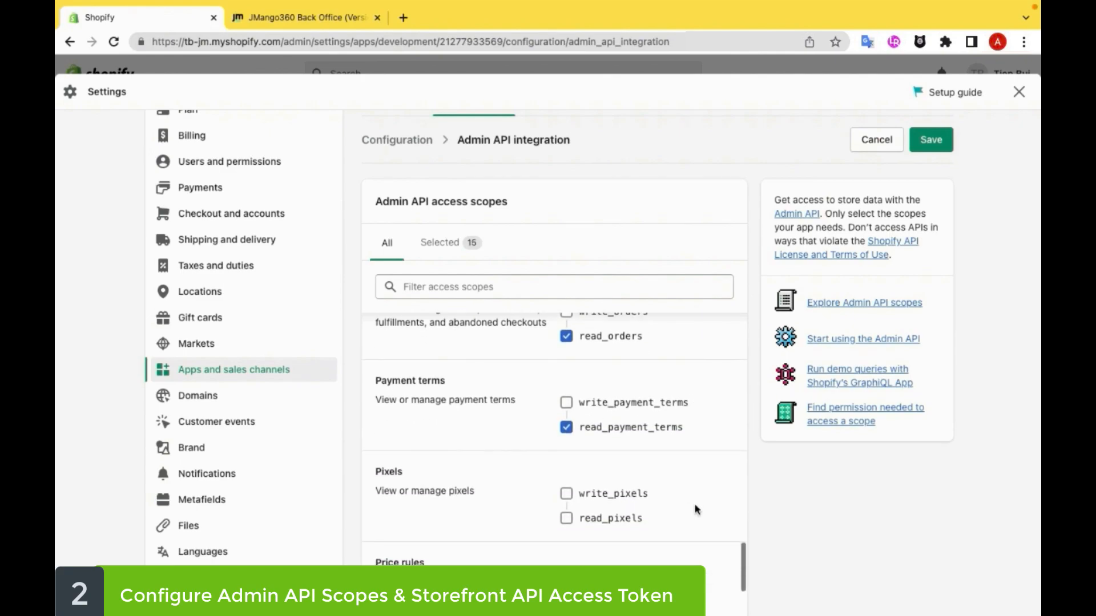
pyautogui.click(582, 546)
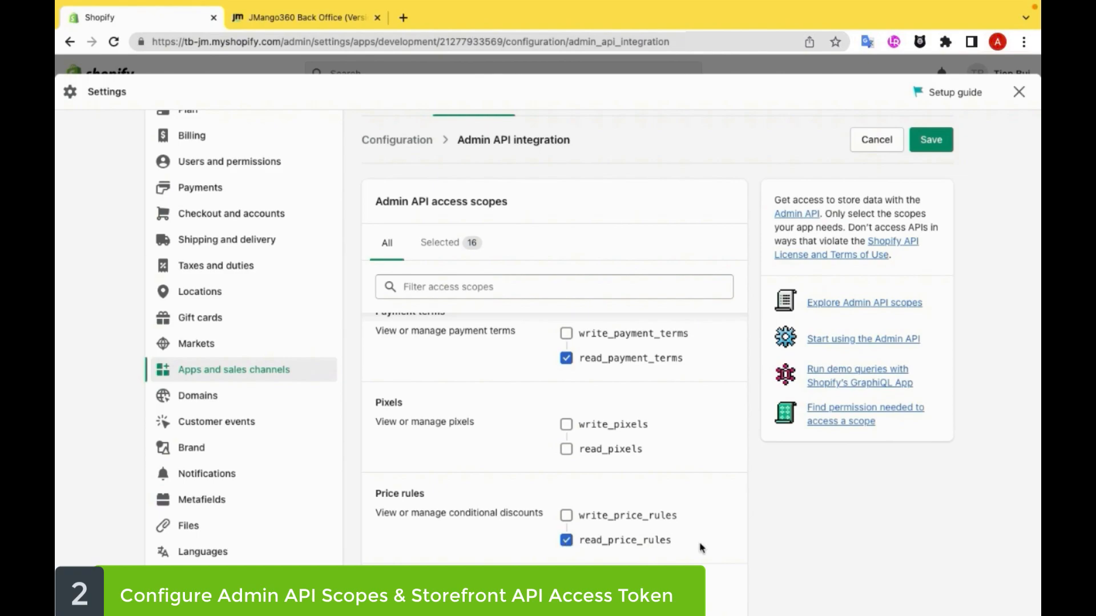
pyautogui.scroll(-3, 701, 548)
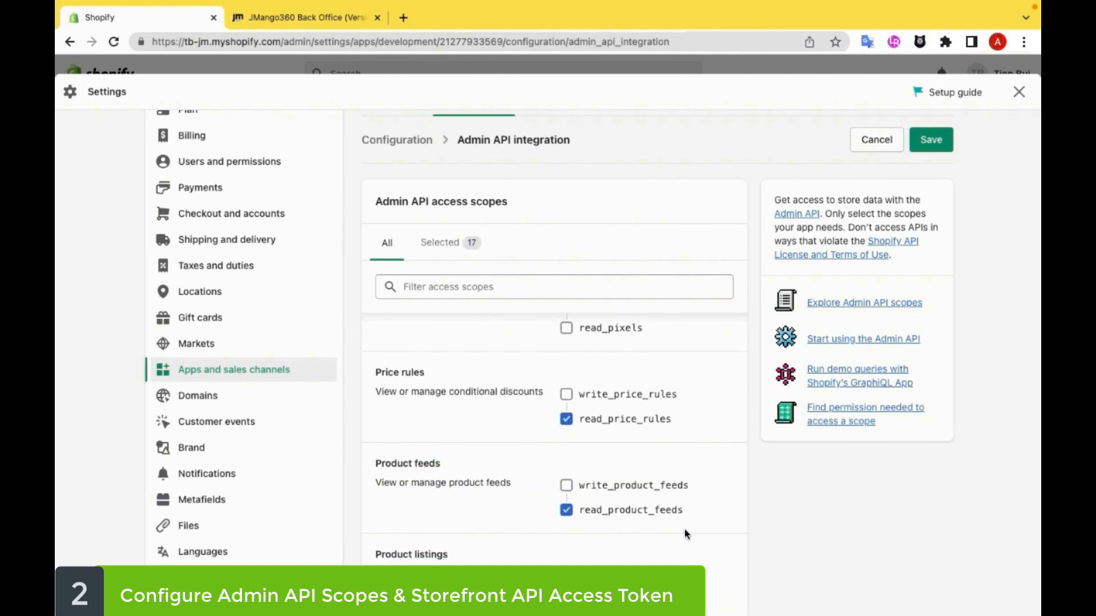
pyautogui.scroll(-2, 703, 538)
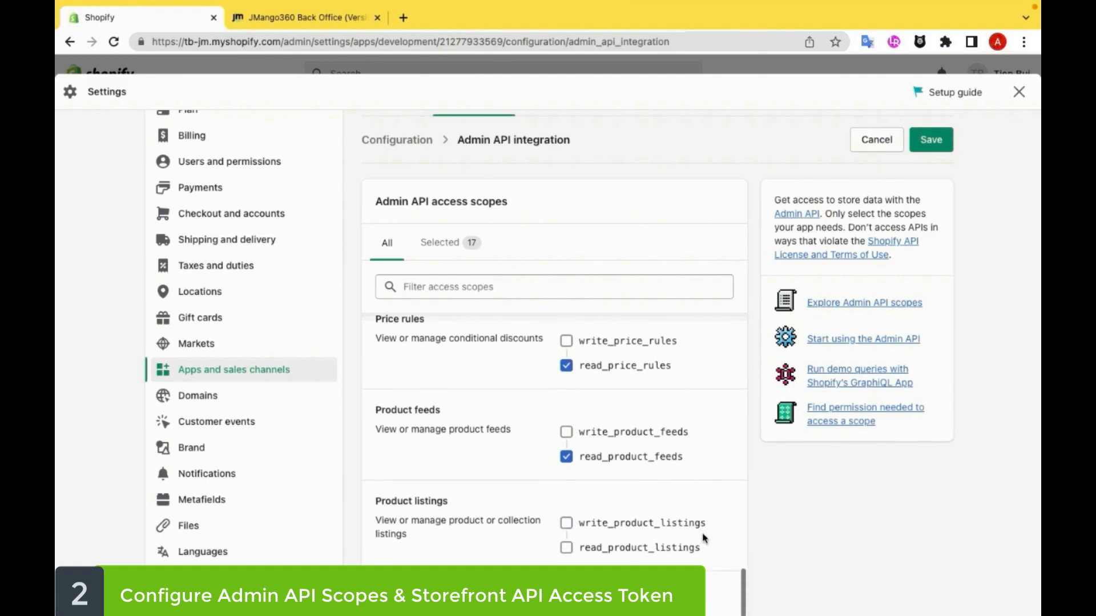
pyautogui.click(570, 514)
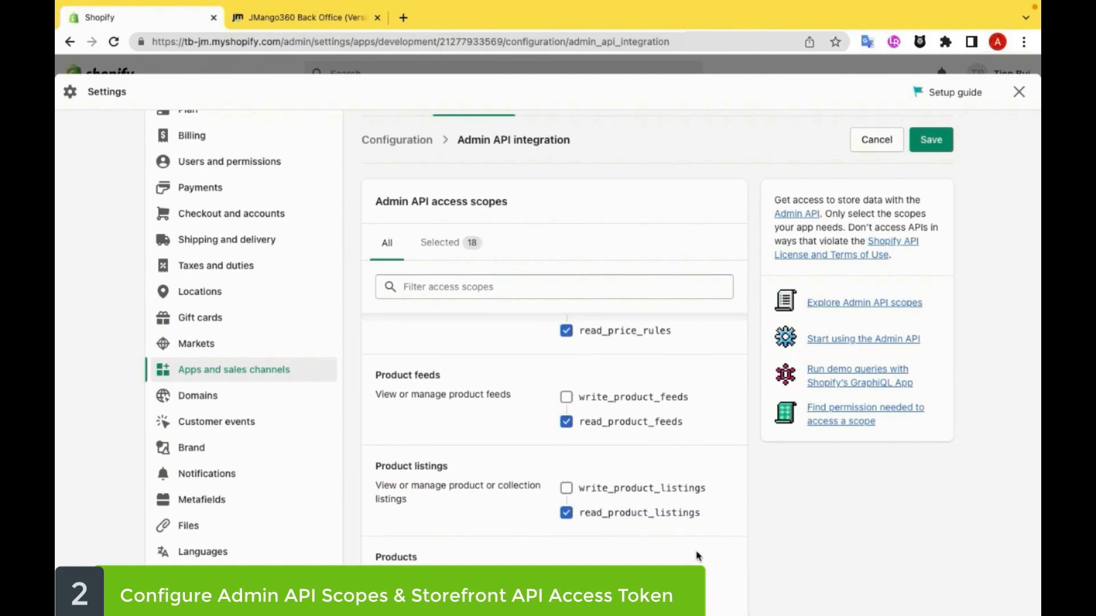
# Step: Grant the Admin API scopes read_products, read_purchase_options and read_script_tags
pyautogui.scroll(-1, 697, 555)
pyautogui.click(567, 532)
pyautogui.scroll(-3, 698, 545)
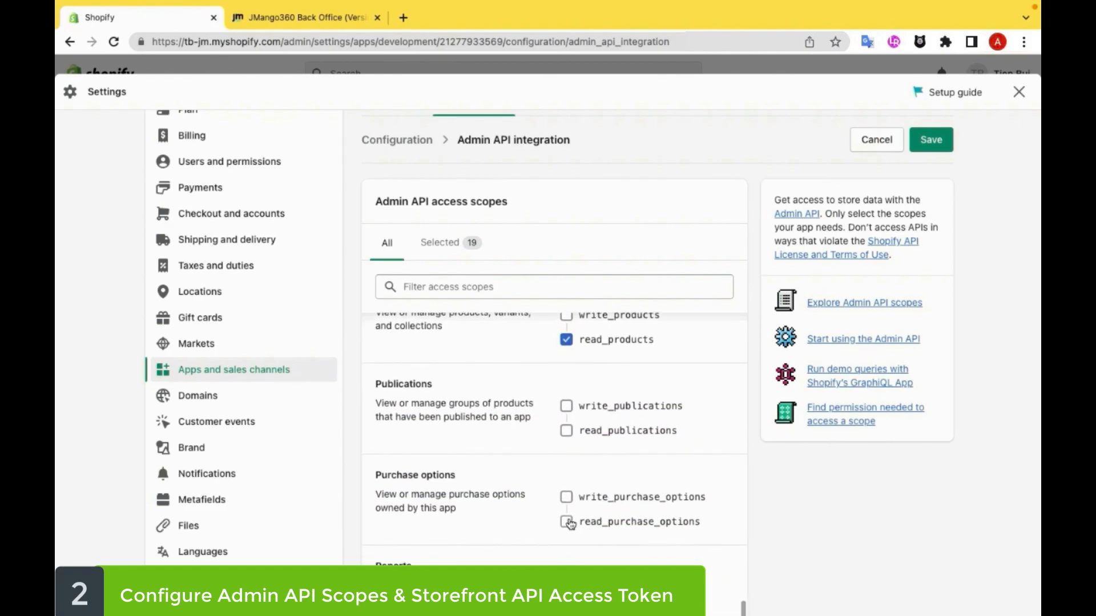
pyautogui.scroll(-3, 667, 555)
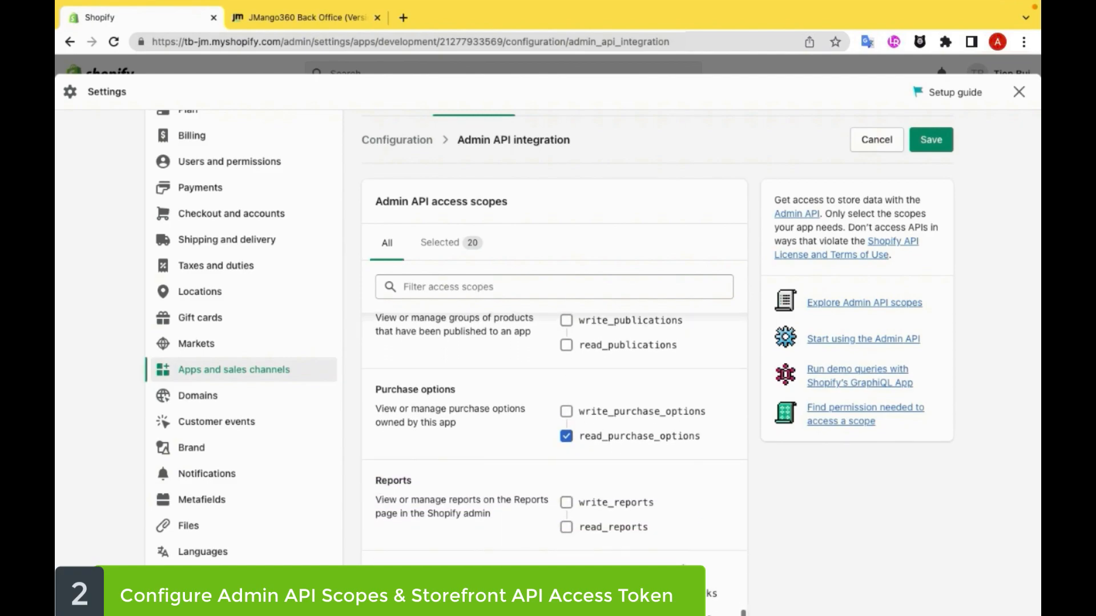
pyautogui.scroll(-3, 667, 554)
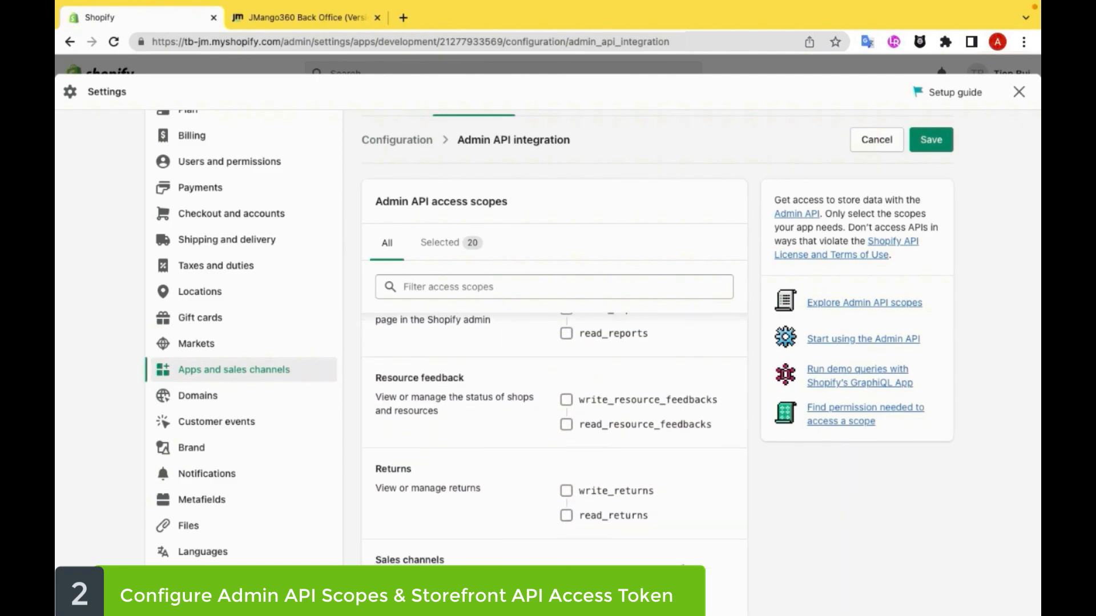
pyautogui.scroll(-2, 555, 444)
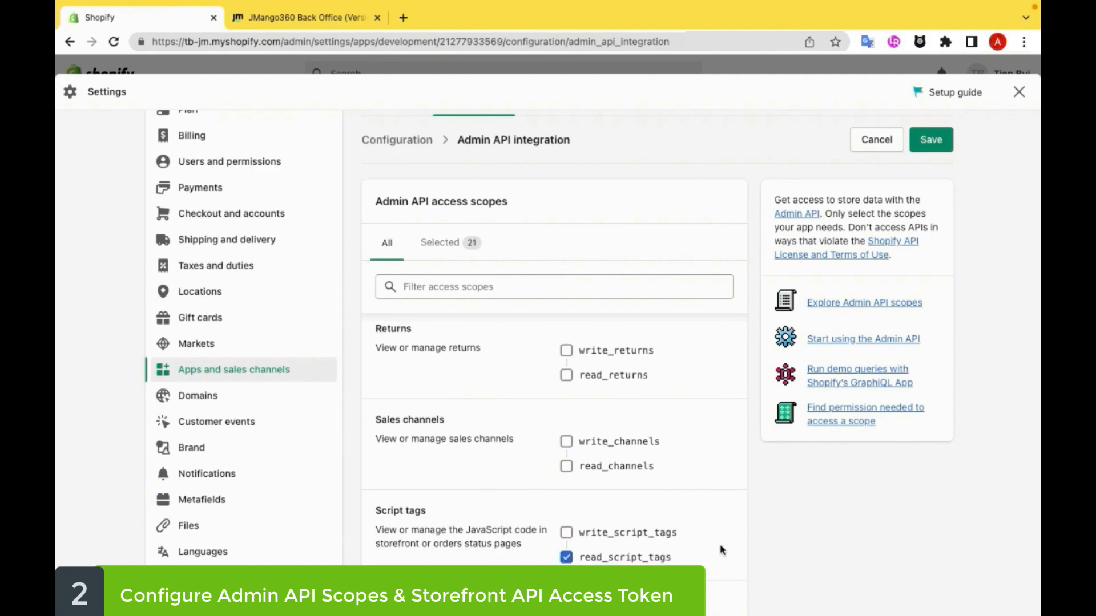
# Step: Grant the Admin API scopes read_shipping and read_locales
pyautogui.scroll(-2, 722, 550)
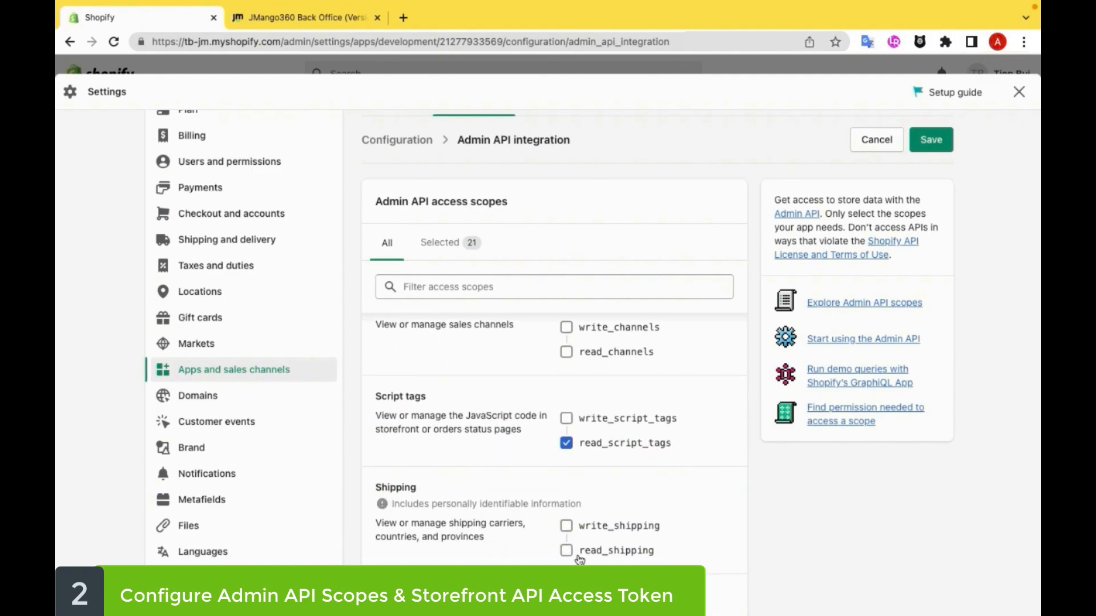
pyautogui.click(567, 552)
pyautogui.scroll(-2, 708, 564)
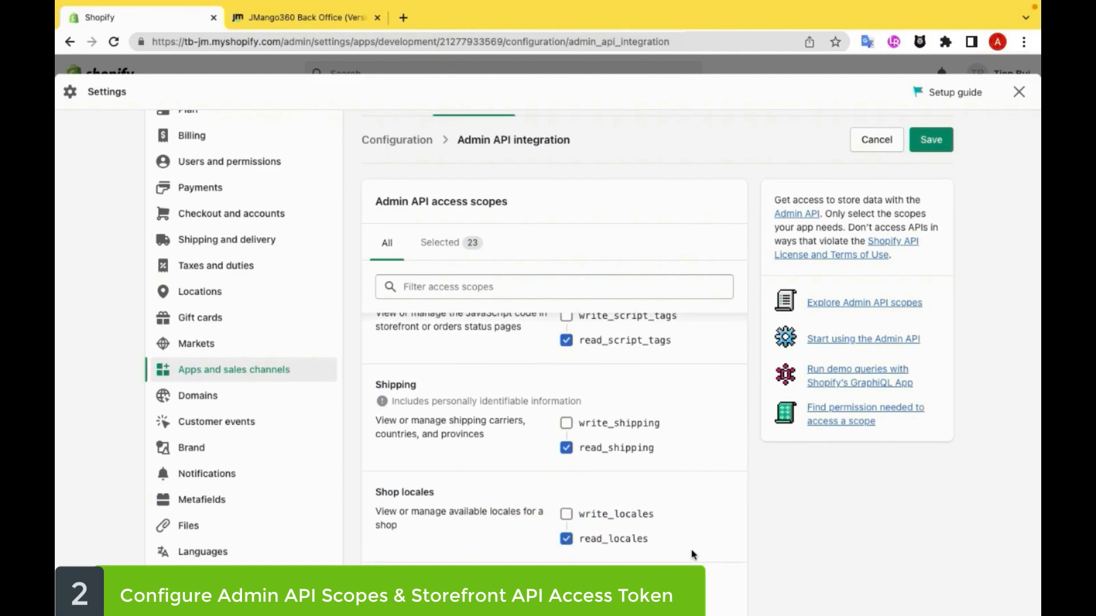
# Step: Grant the Admin API scopes read_shopify_credit and read_markets
pyautogui.scroll(-2, 691, 552)
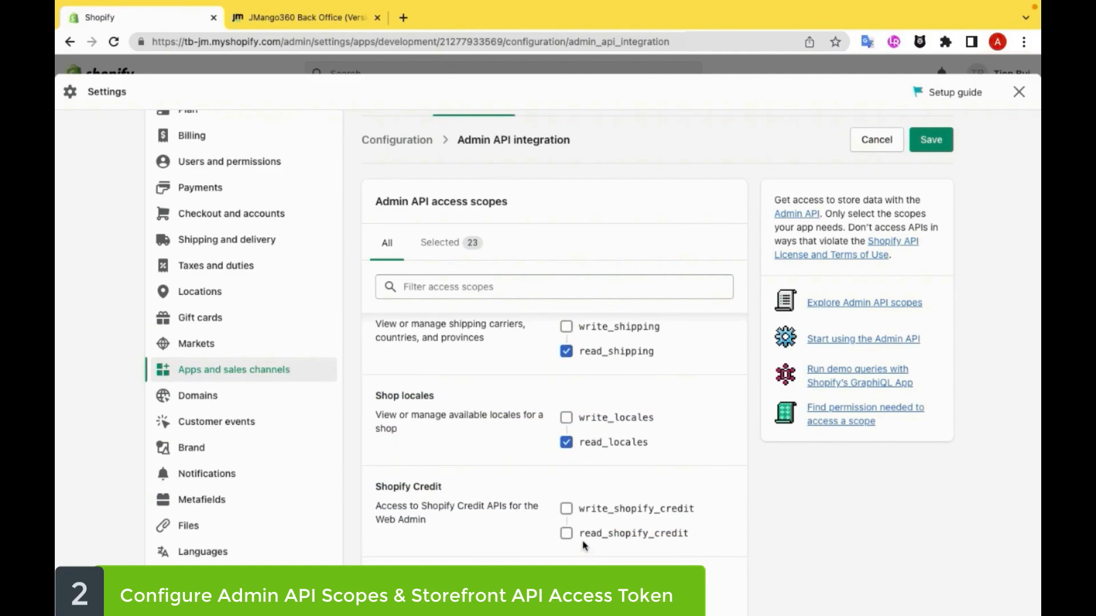
pyautogui.click(567, 533)
pyautogui.scroll(-2, 703, 562)
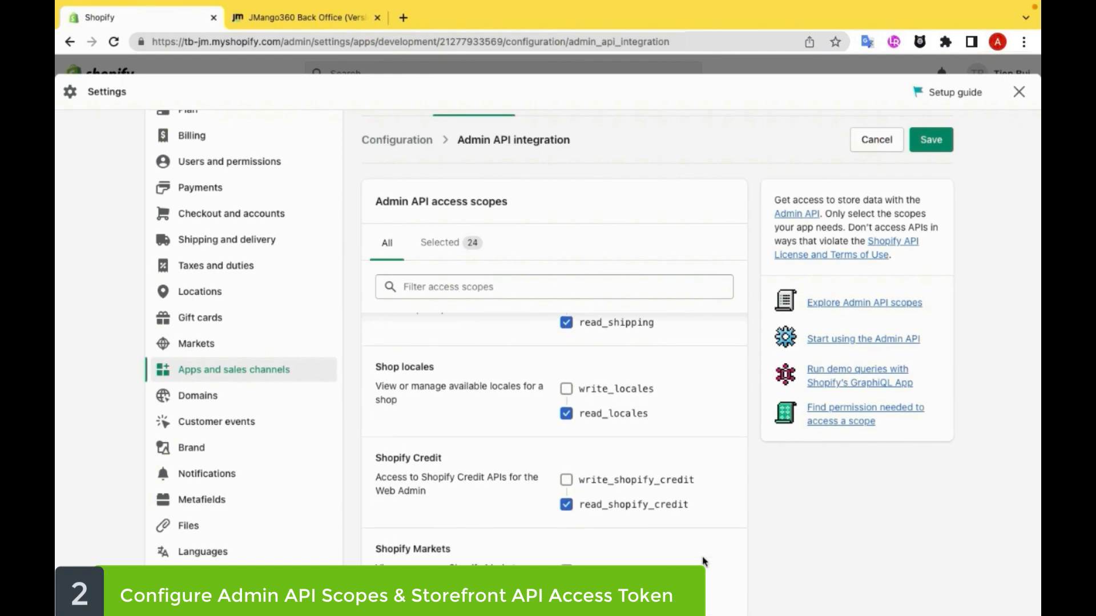
pyautogui.click(566, 551)
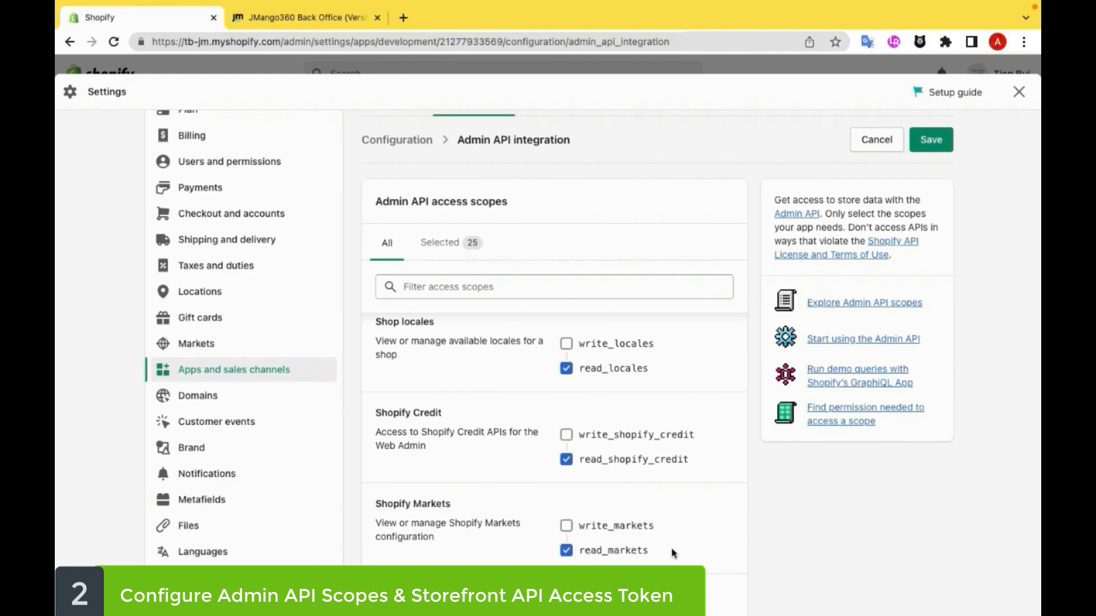
# Step: Grant the Admin API scopes read_shopify_payments_accounts and read_content
pyautogui.scroll(-4, 711, 559)
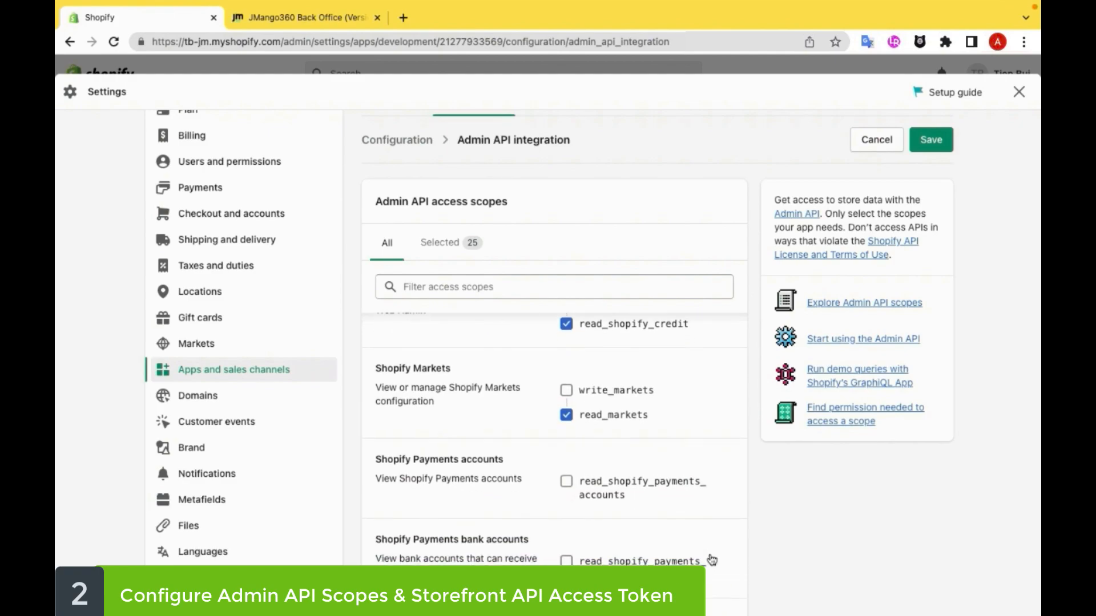
pyautogui.scroll(-1, 711, 560)
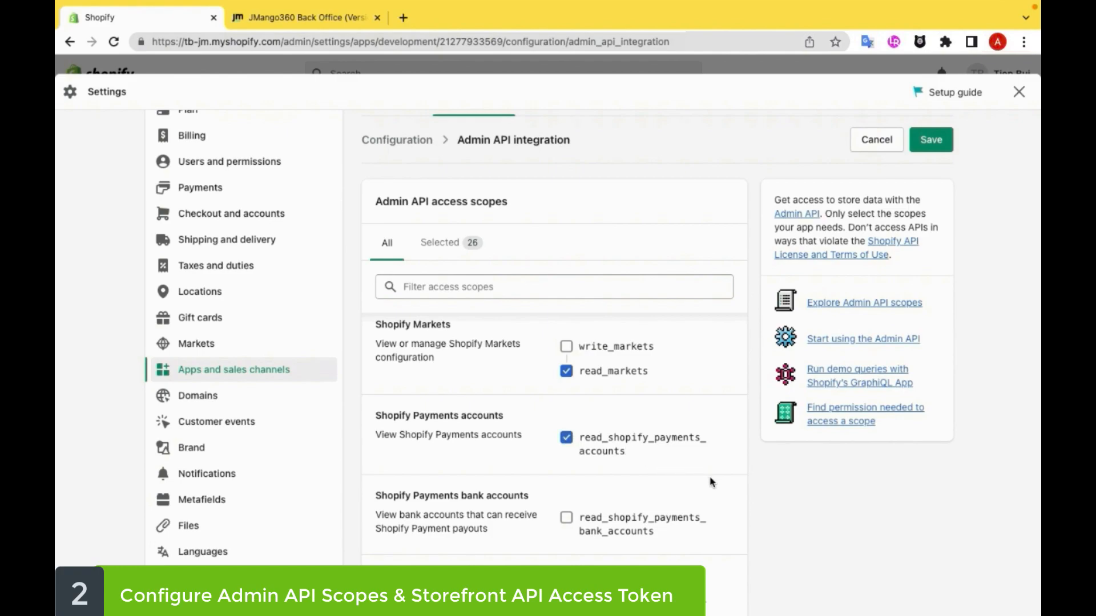
pyautogui.scroll(-2, 711, 482)
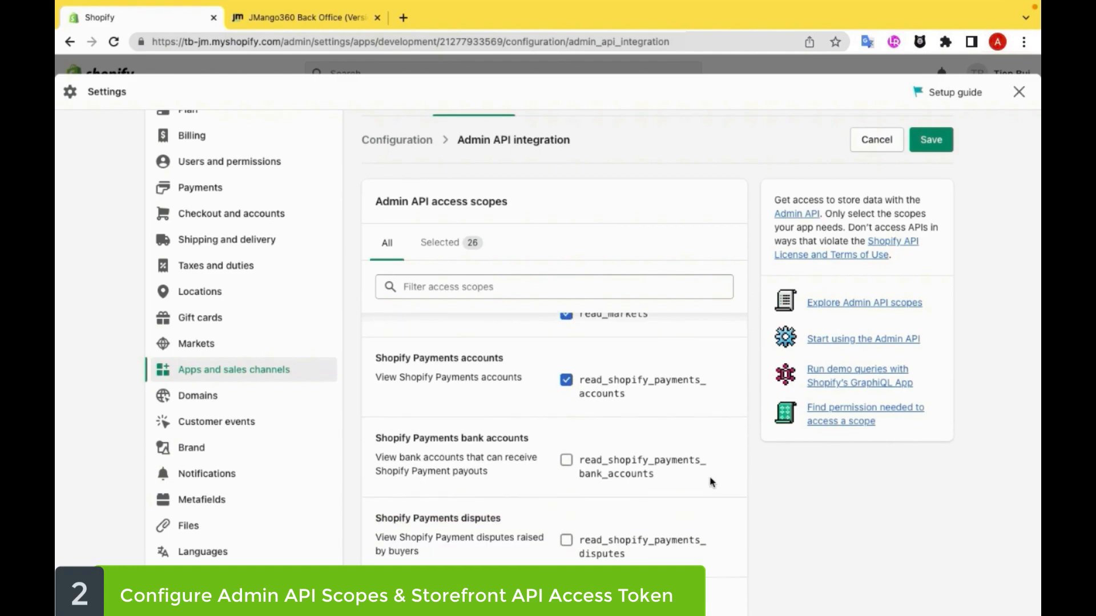
pyautogui.scroll(-4, 711, 482)
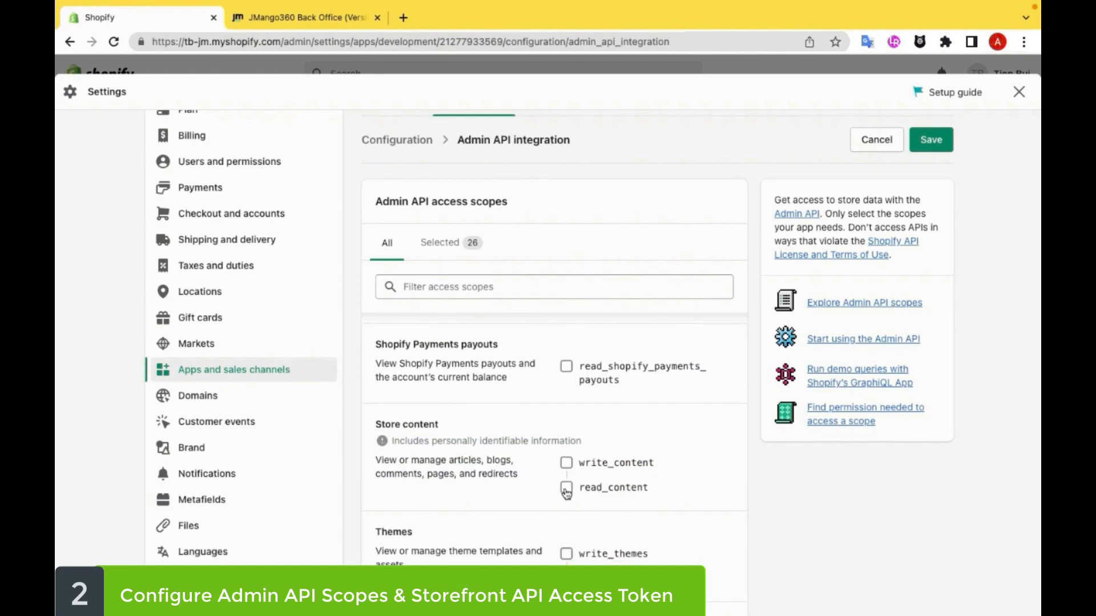
pyautogui.scroll(-4, 696, 505)
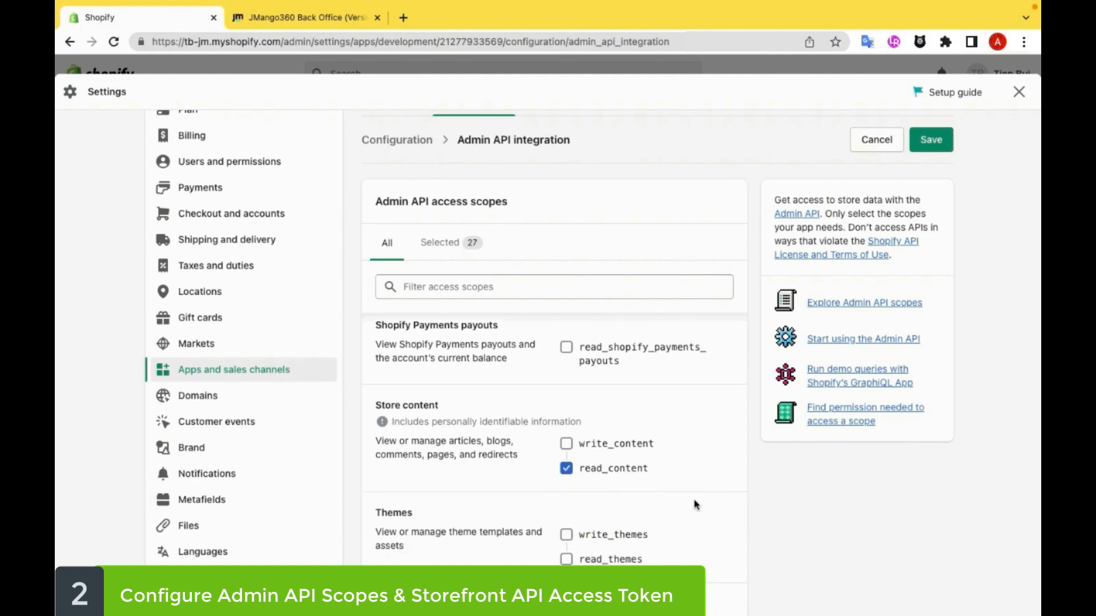
# Step: Grant the Admin API scopes read_third_party_fulfillment_orders and read_translations, and save the Admin API configuration
pyautogui.scroll(-1, 696, 506)
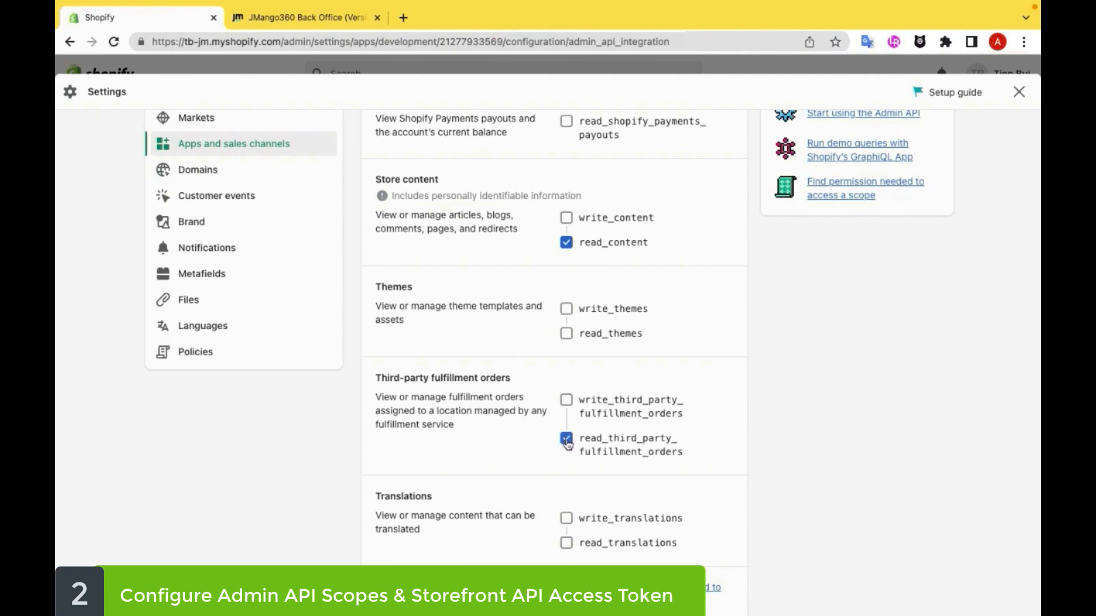
pyautogui.scroll(-8, 736, 475)
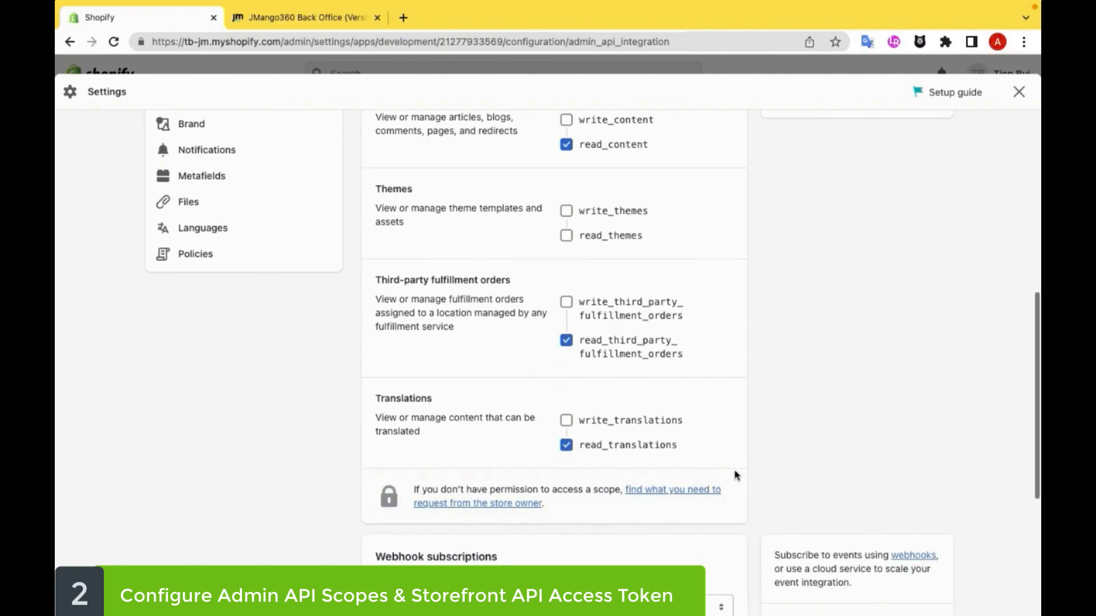
pyautogui.click(925, 536)
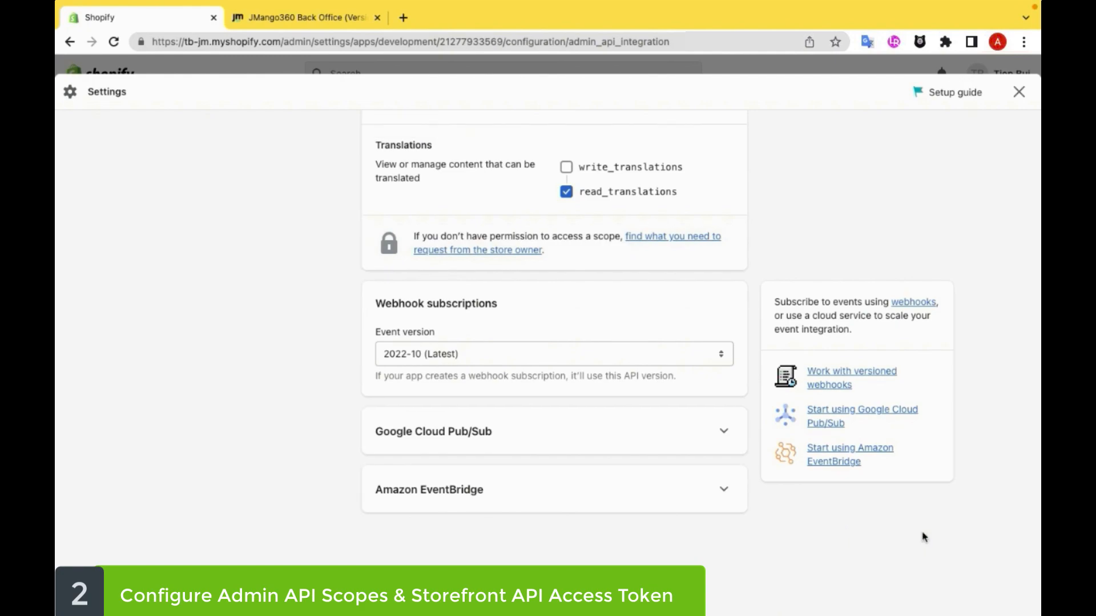
# Step: Return to the app's configuration overview and open the Storefront API integration settings
pyautogui.scroll(20, 924, 537)
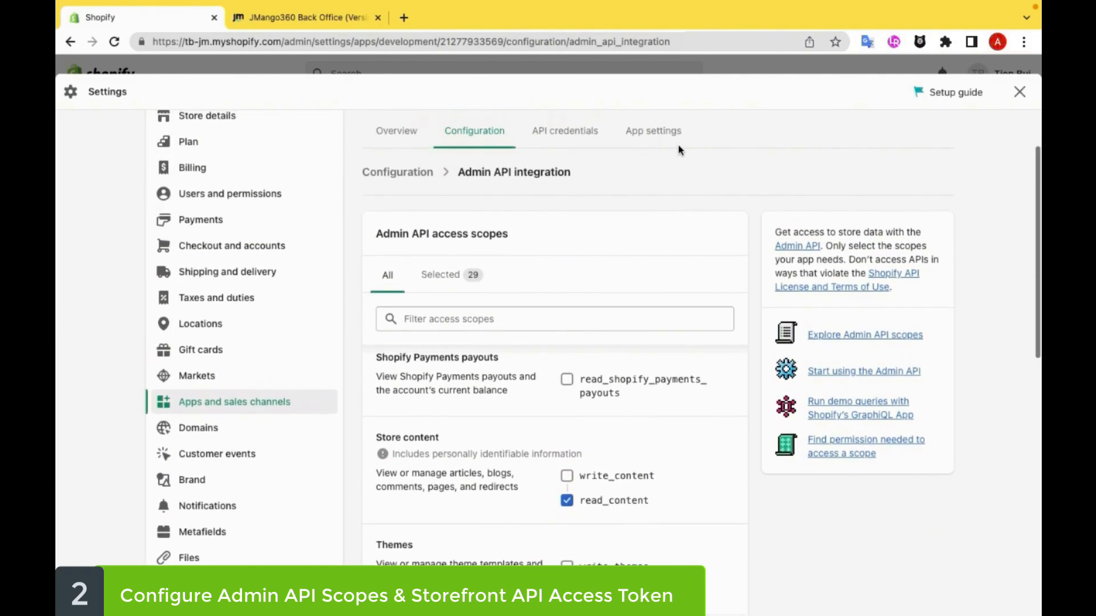
pyautogui.click(400, 172)
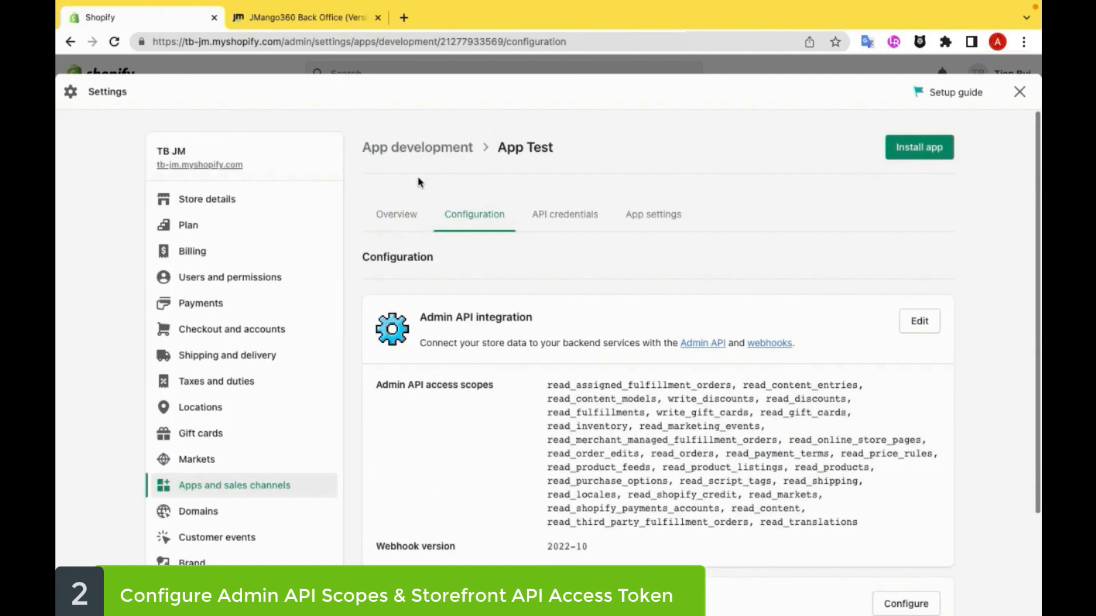
pyautogui.scroll(-3, 944, 416)
pyautogui.click(925, 477)
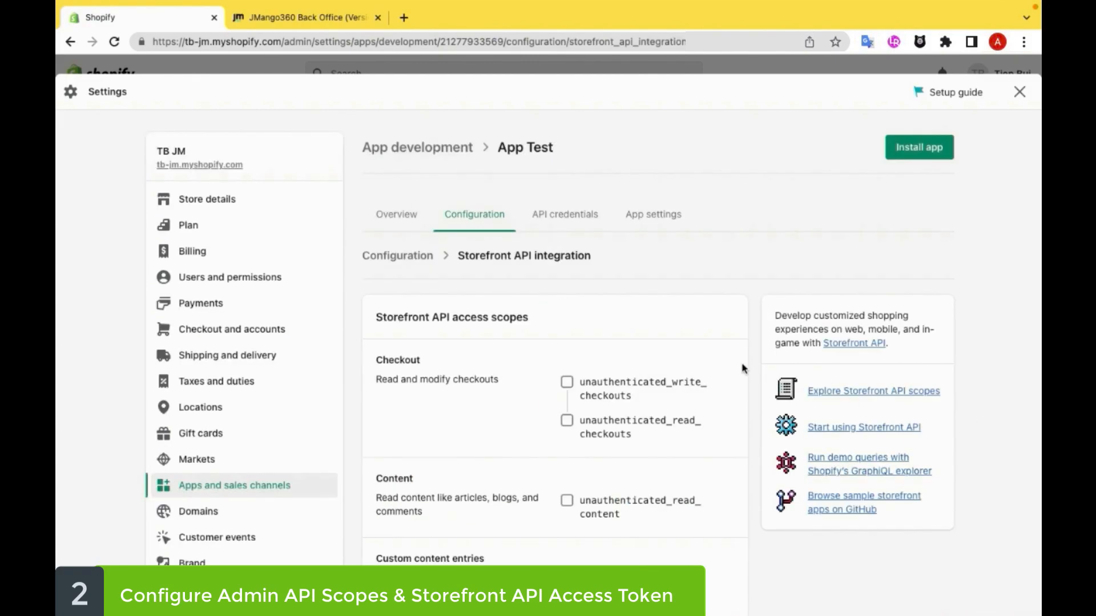
# Step: Grant the Storefront API access scopes for checkouts and content
pyautogui.scroll(-3, 565, 400)
pyautogui.scroll(2, 567, 365)
pyautogui.click(567, 353)
pyautogui.scroll(-1, 568, 400)
pyautogui.click(566, 431)
# Step: Grant the Storefront API scopes unauthenticated_write_customers, unauthenticated_read_customers and unauthenticated_read_customer_tags
pyautogui.scroll(-2, 685, 455)
pyautogui.scroll(-3, 685, 456)
pyautogui.click(590, 437)
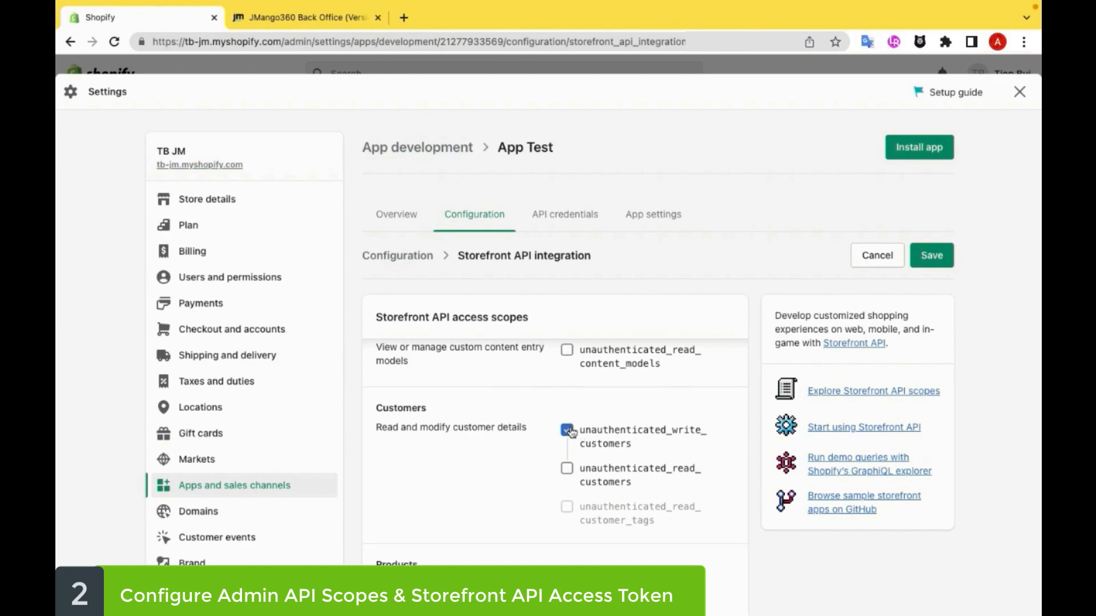
pyautogui.click(567, 507)
pyautogui.scroll(-4, 702, 470)
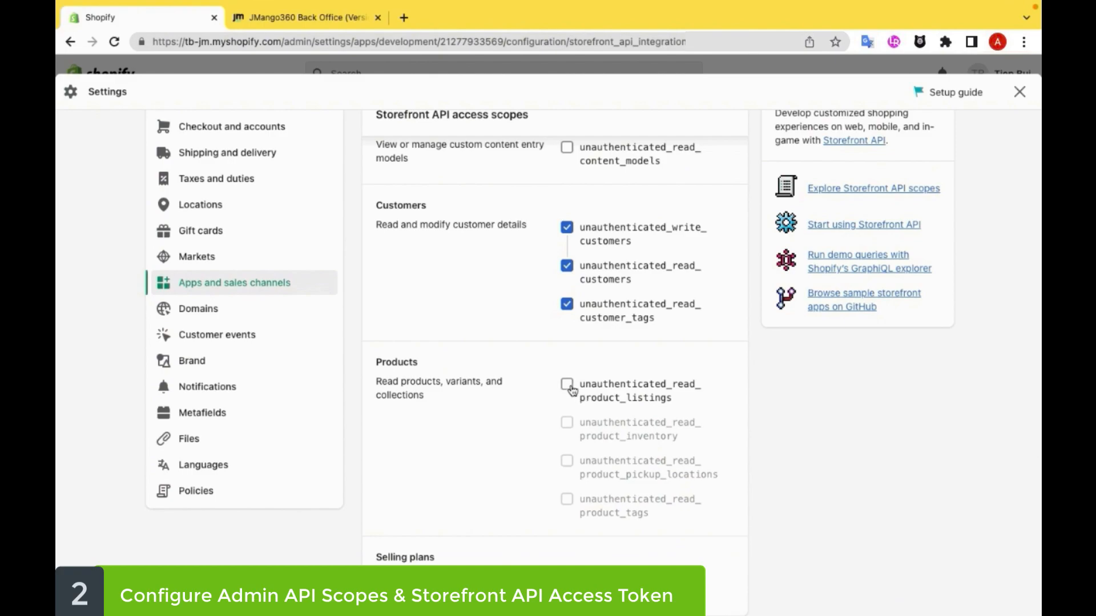
# Step: Grant all four Storefront API product scopes: unauthenticated_read_product_listings, product_inventory, product_pickup_locations and product_tags
pyautogui.click(568, 385)
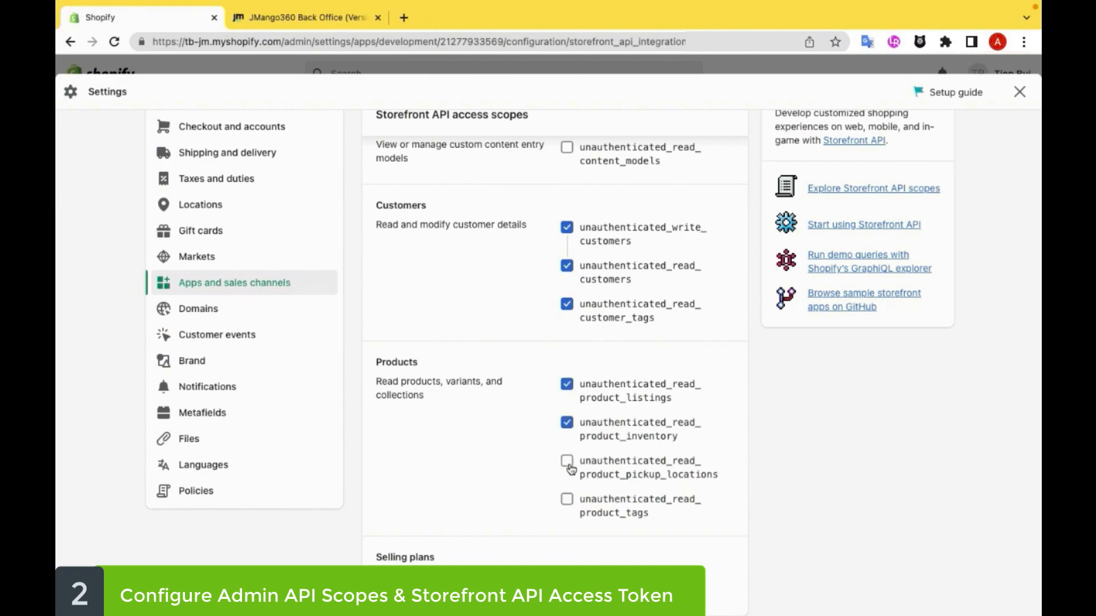
pyautogui.click(567, 500)
pyautogui.scroll(-1, 759, 467)
pyautogui.scroll(-1, 759, 467)
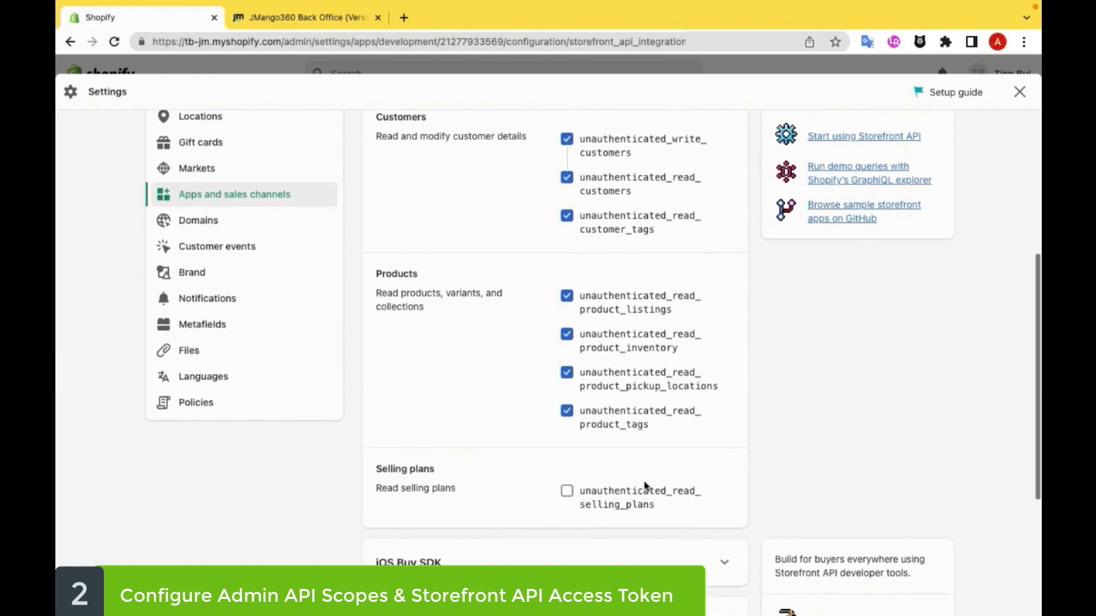
# Step: Grant the Storefront API scope unauthenticated_read_selling_plans and save the Storefront API configuration
pyautogui.click(567, 491)
pyautogui.scroll(-3, 752, 455)
pyautogui.scroll(-2, 752, 455)
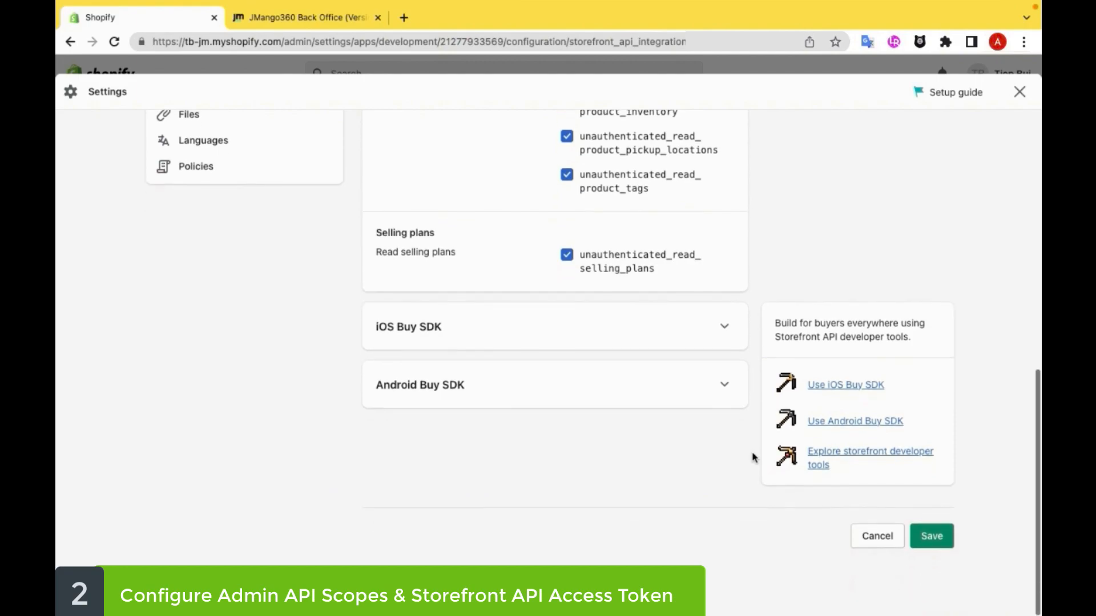
pyautogui.click(923, 534)
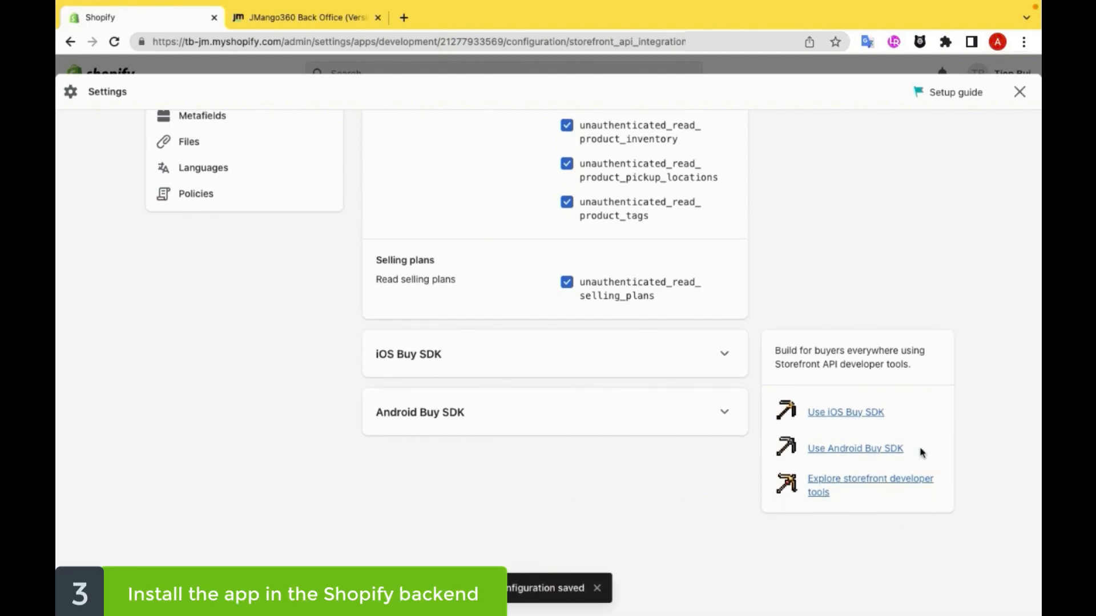
# Step: Open the API credentials of App Test and install the app on the TB JM store
pyautogui.scroll(10, 943, 253)
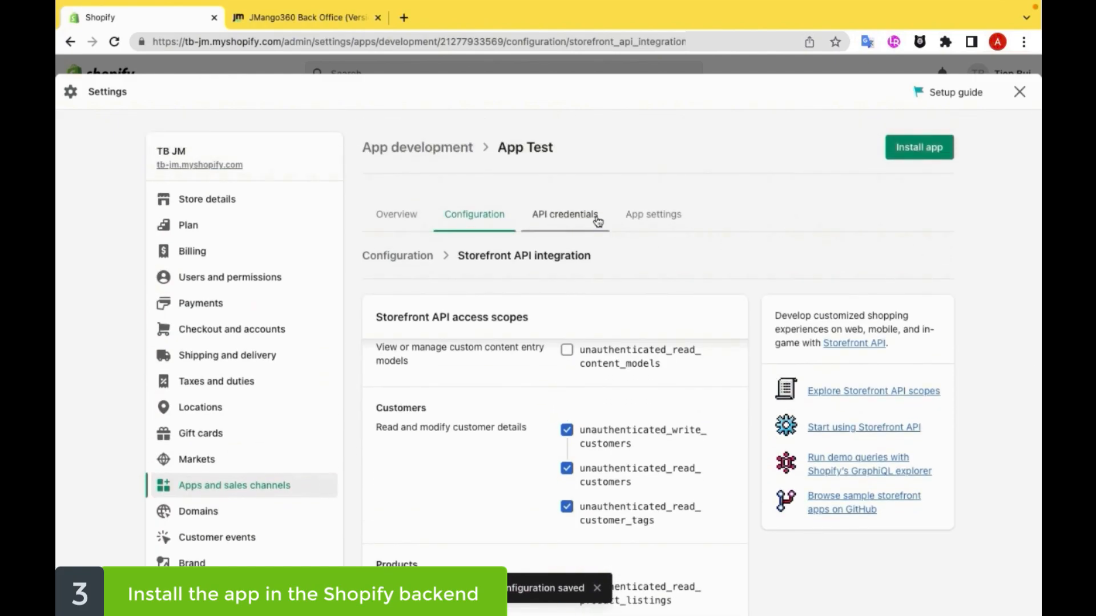
pyautogui.click(597, 221)
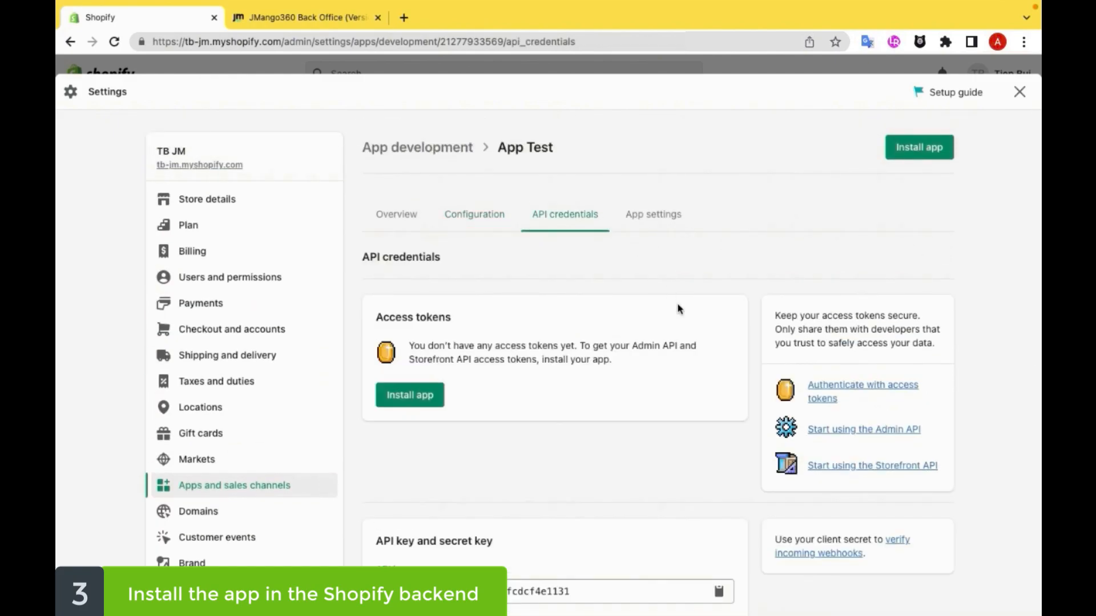
pyautogui.click(415, 399)
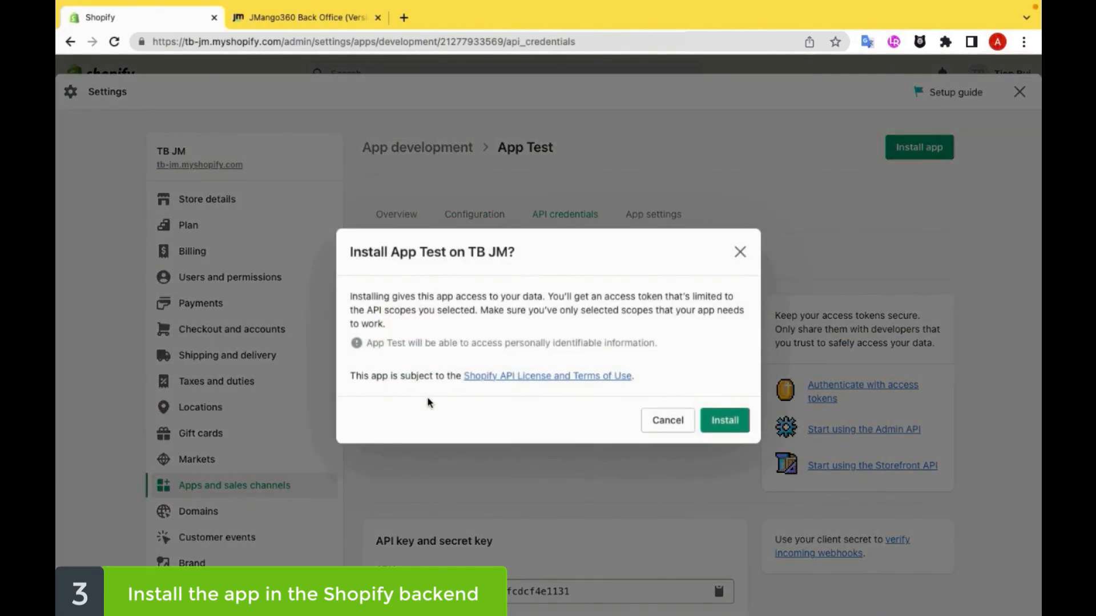
pyautogui.click(724, 425)
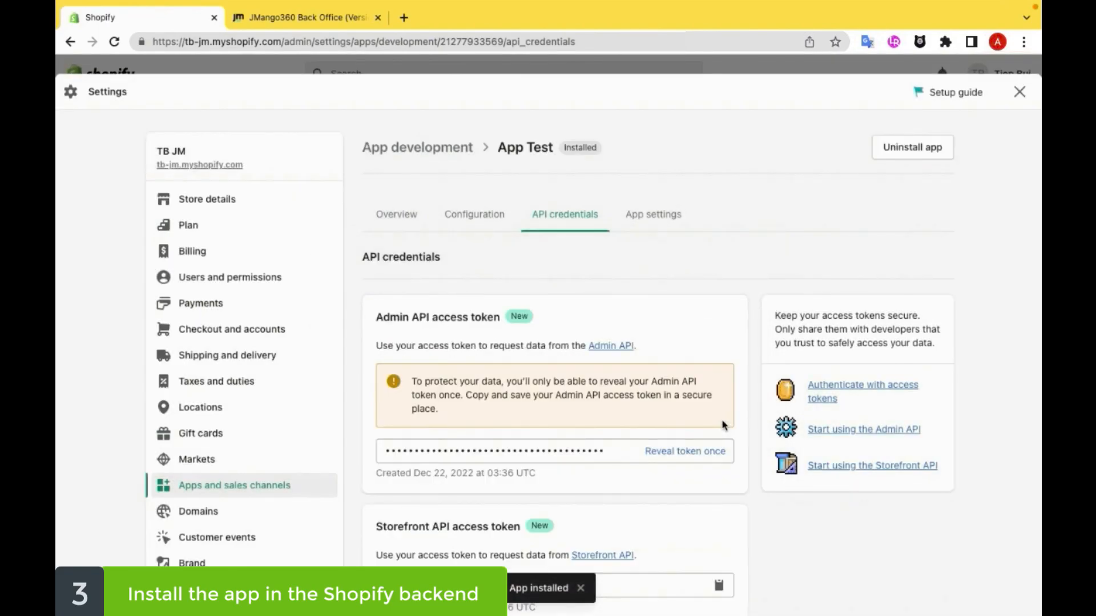
# Step: Review the Admin API access token, Storefront API access token, API key and secret key entries of the installed app
pyautogui.scroll(-1, 723, 424)
pyautogui.scroll(-1, 766, 434)
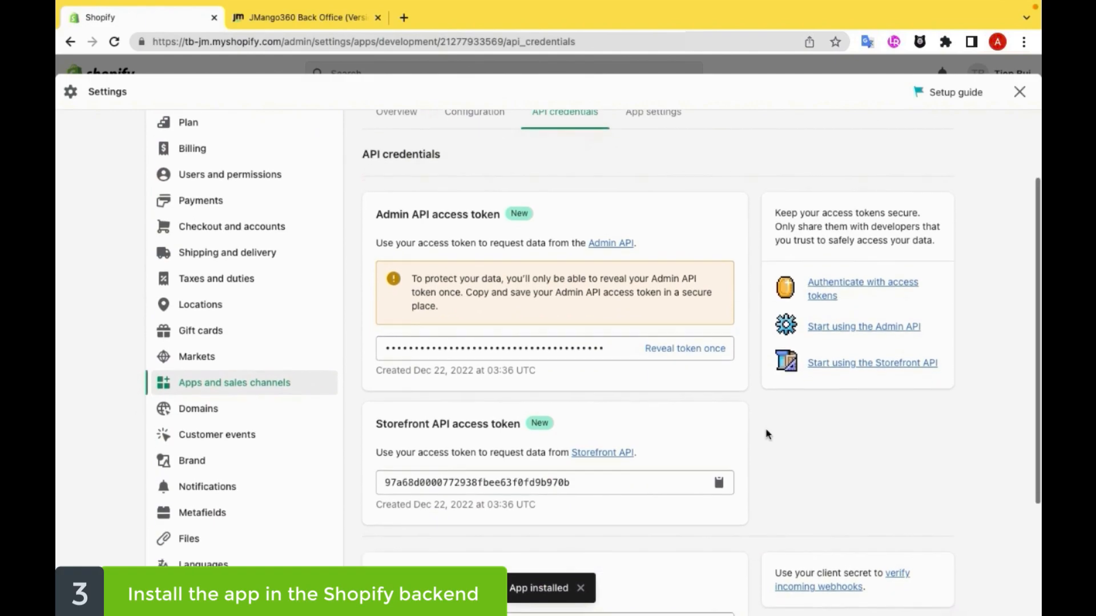
pyautogui.scroll(-1, 767, 434)
pyautogui.scroll(-1, 767, 435)
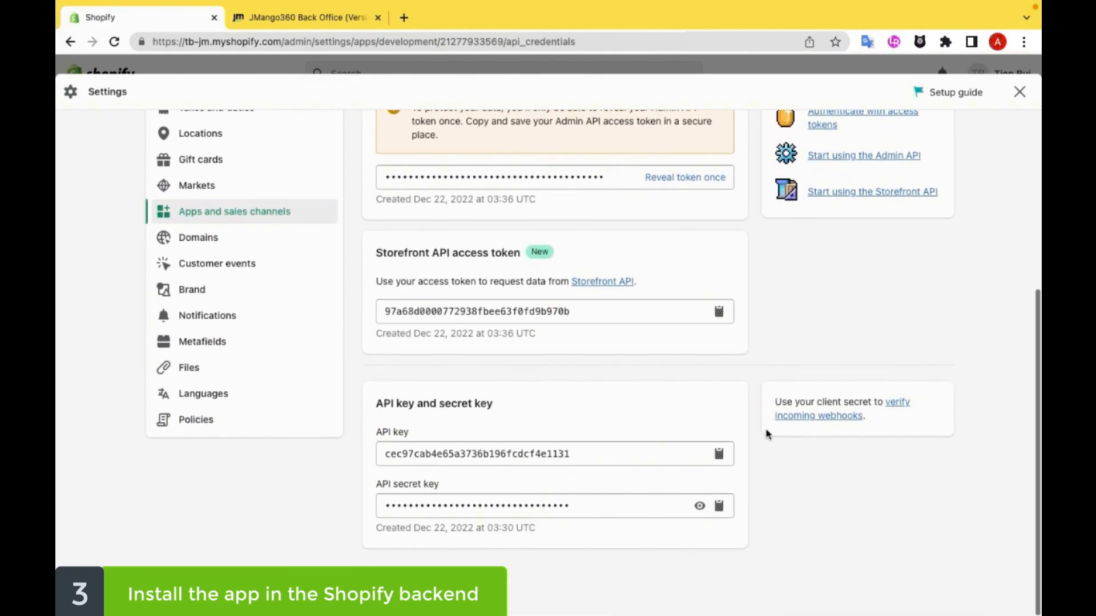
pyautogui.scroll(5, 768, 434)
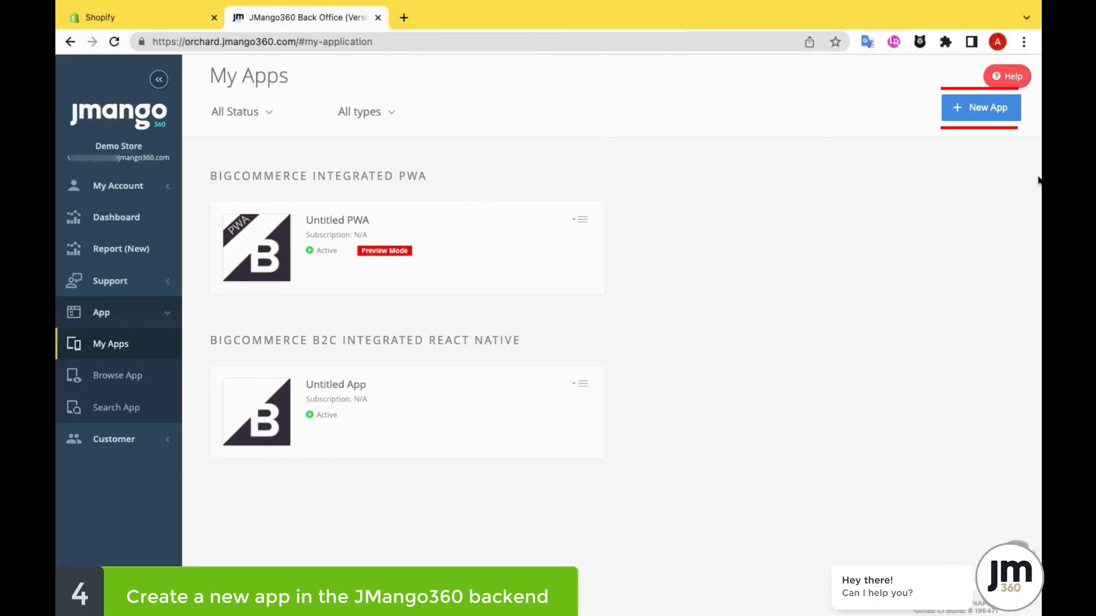
# Step: Switch to the JMango360 Back Office and create a new app based on the Shopify integration
pyautogui.click(990, 115)
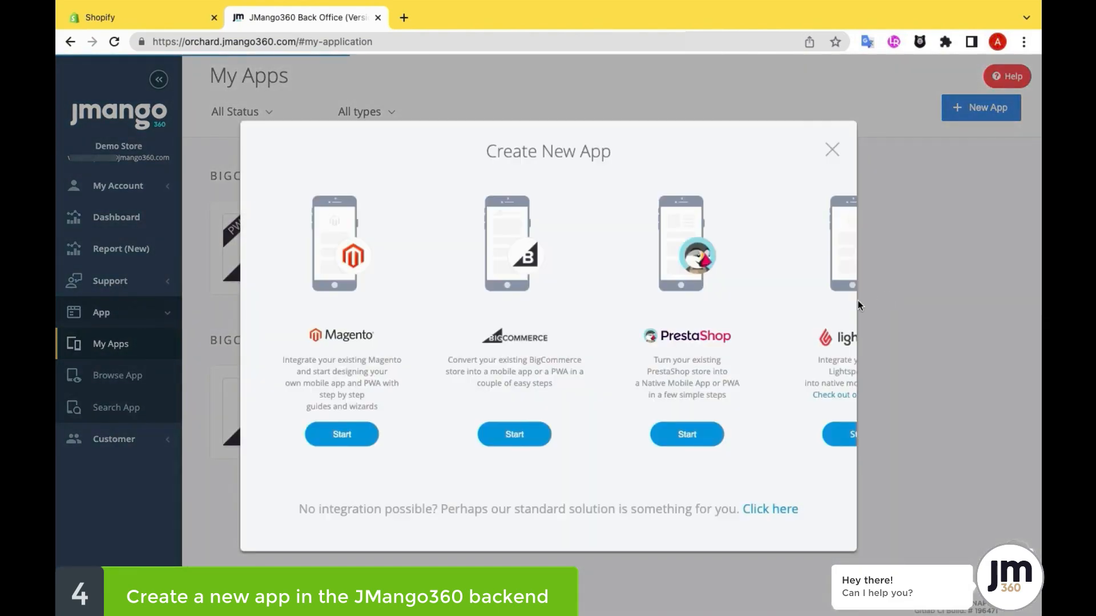
pyautogui.hscroll(8, 818, 319)
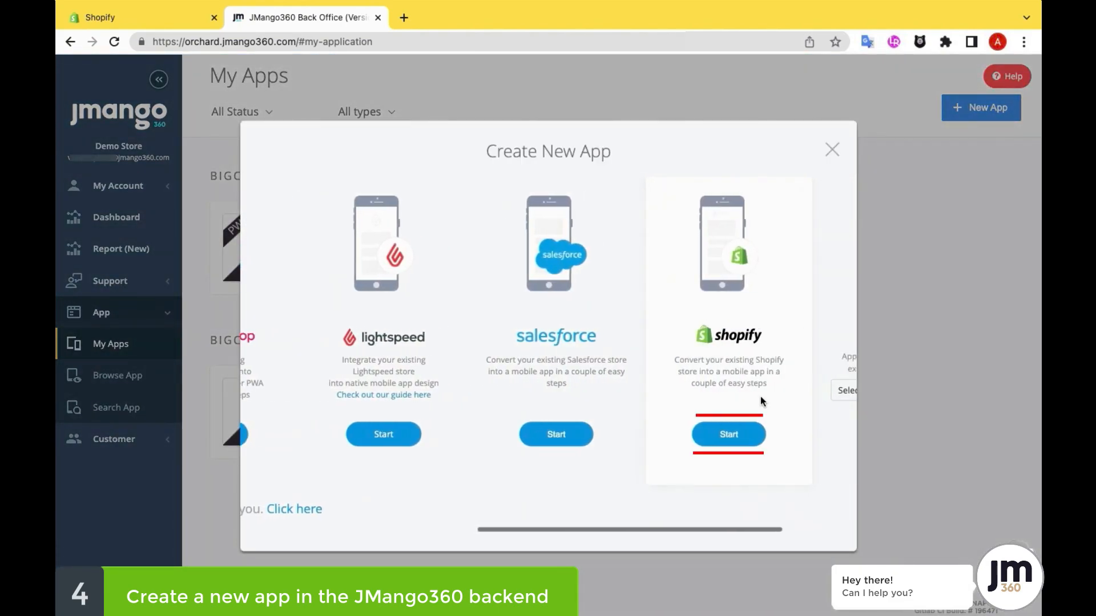
pyautogui.click(730, 443)
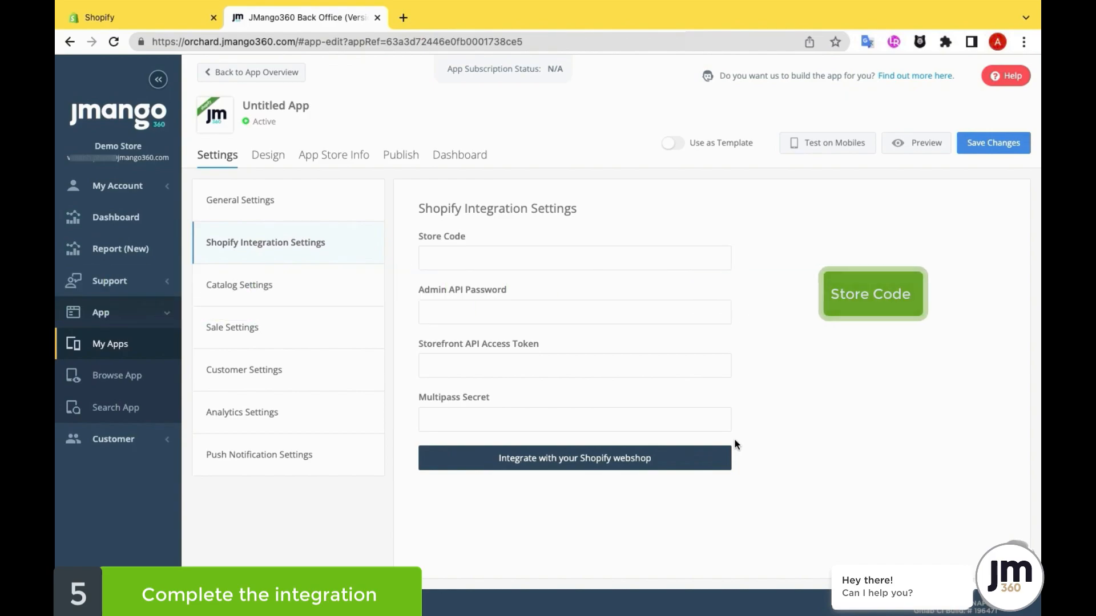
# Step: Copy the store code tb-jm from the Shopify store's web address into the Store Code of the JMango360 Shopify integration settings
pyautogui.click(157, 19)
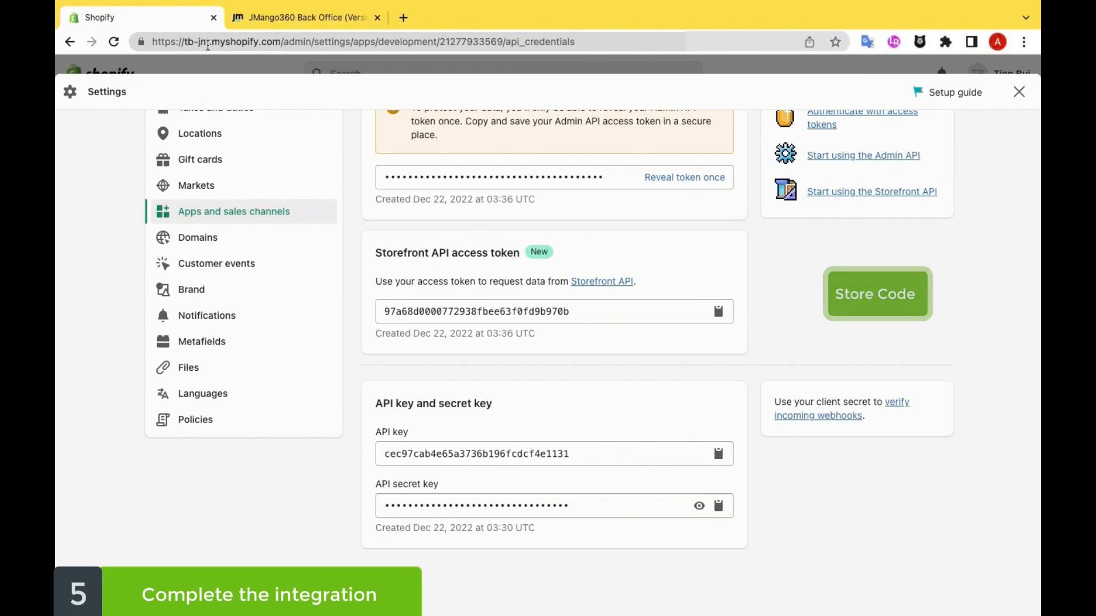
pyautogui.moveTo(209, 45); pyautogui.dragTo(194, 46)
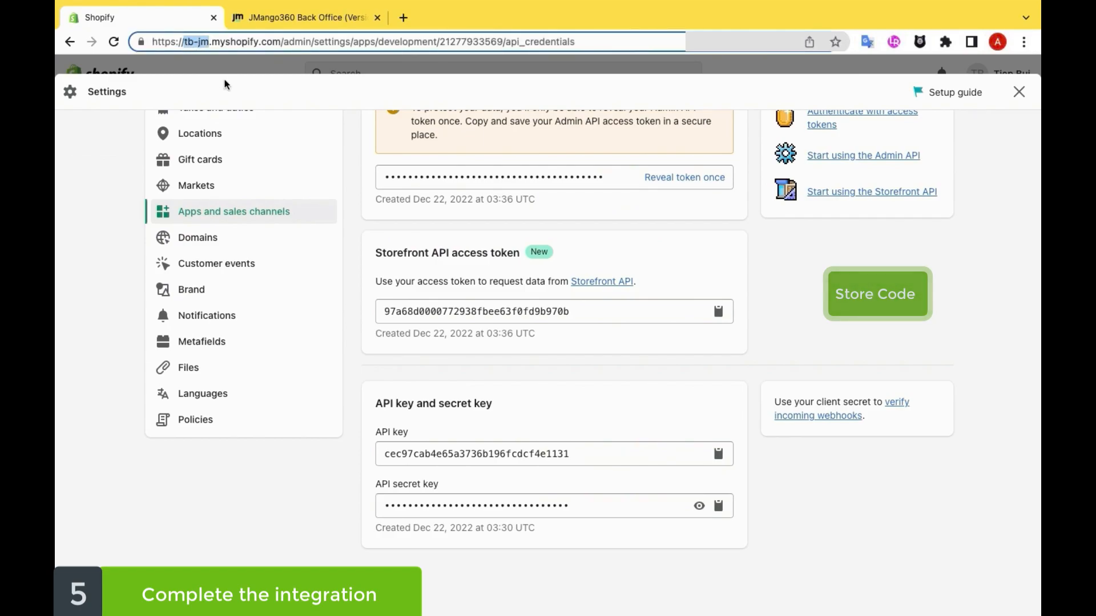
pyautogui.click(288, 18)
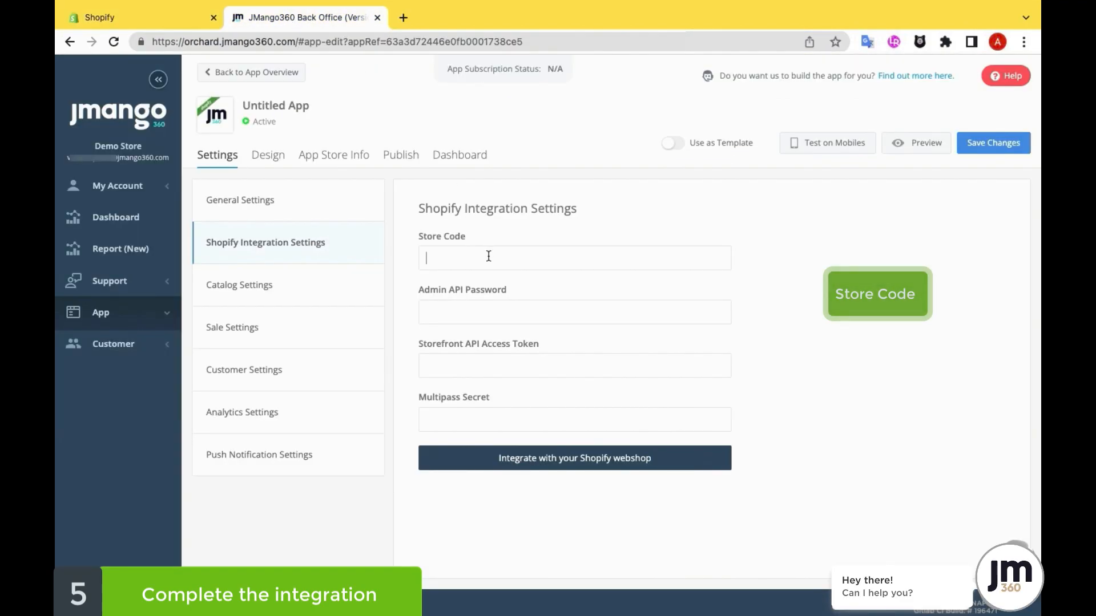
pyautogui.hotkey('ctrl', 'v')
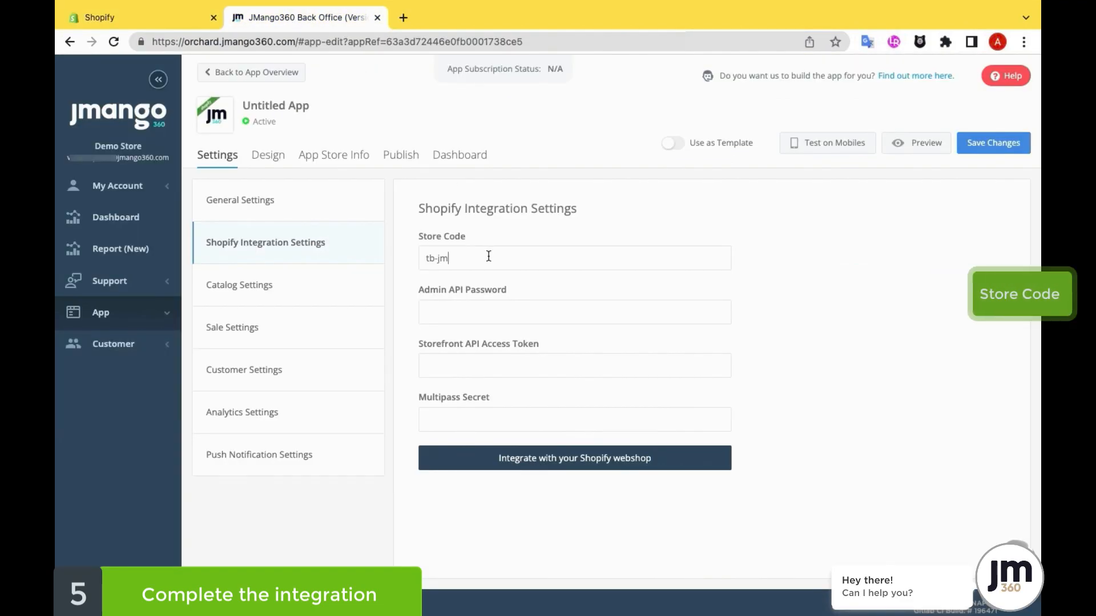
# Step: Copy the Admin API and Storefront API access tokens from Shopify into JMango360's Admin API Password and Storefront API Access Token fields
pyautogui.click(152, 15)
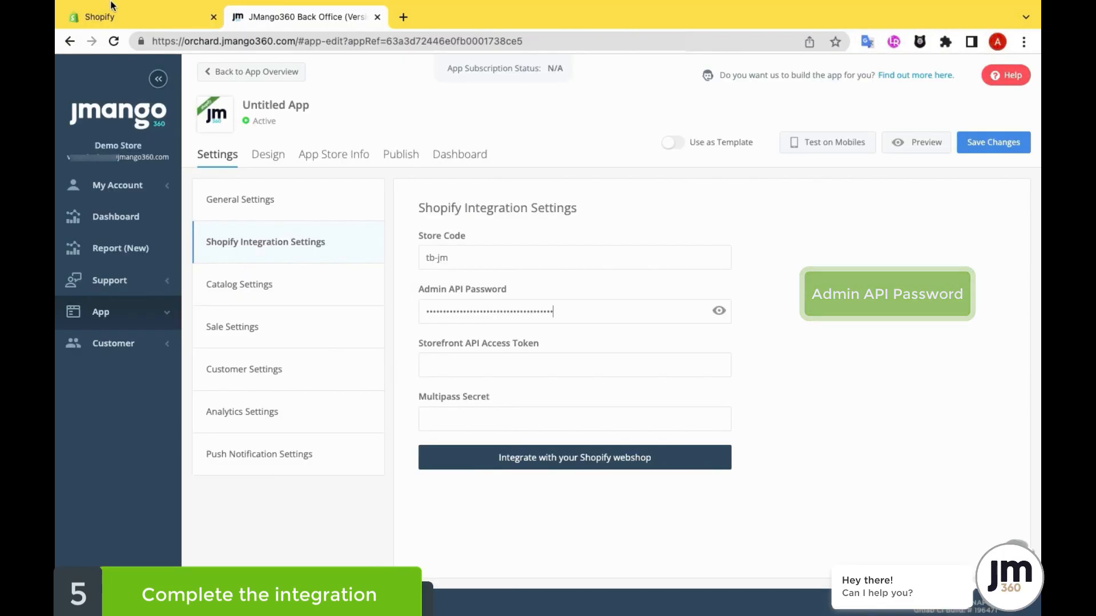
pyautogui.click(112, 6)
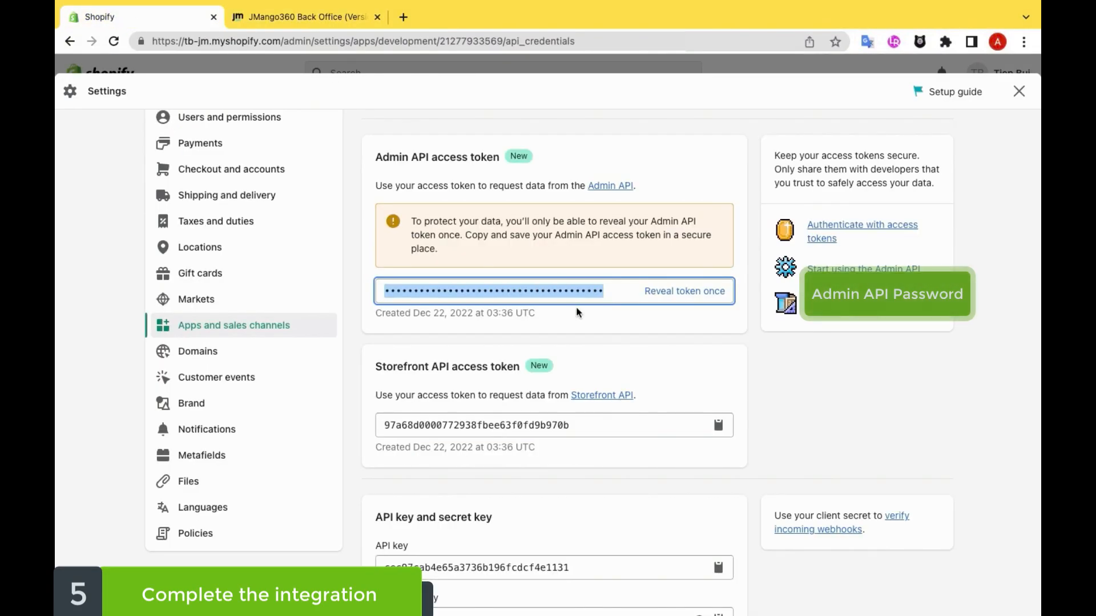
pyautogui.click(720, 429)
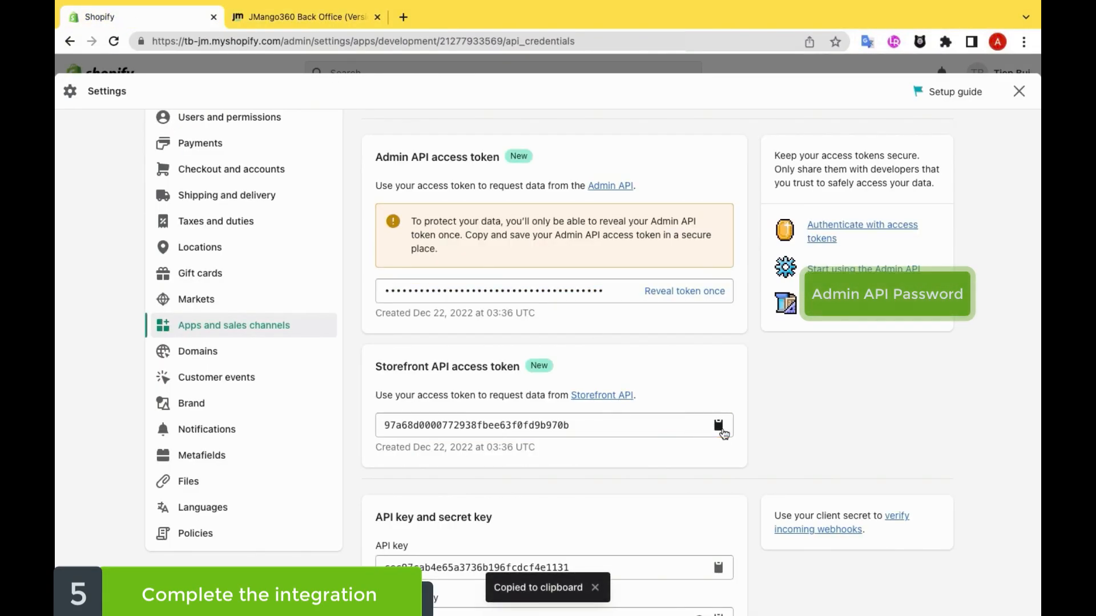
pyautogui.click(318, 25)
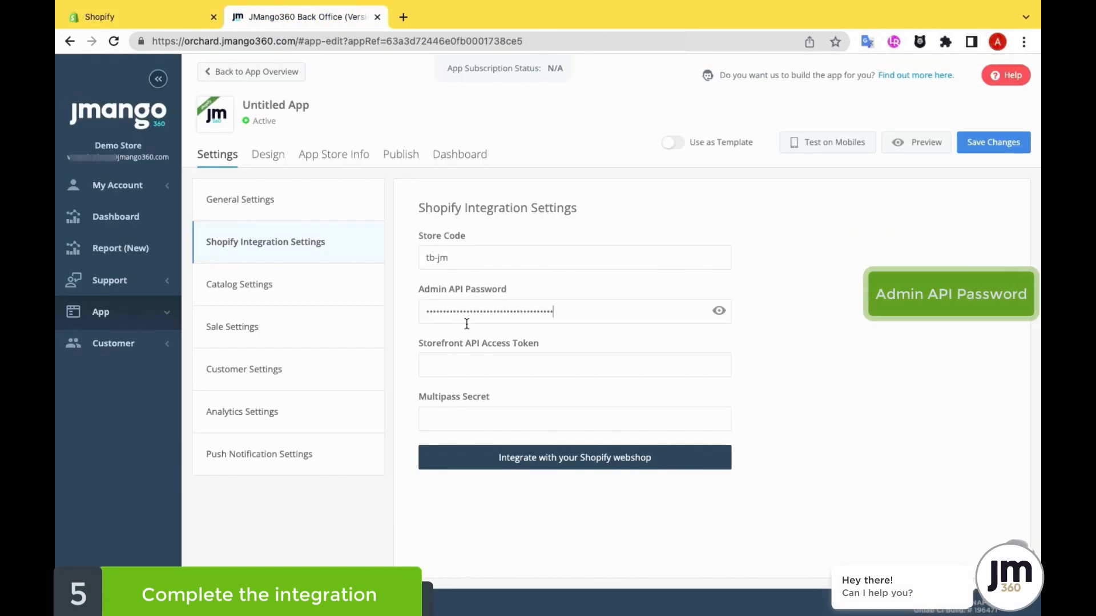
pyautogui.click(489, 363)
pyautogui.hotkey('ctrl', 'v')
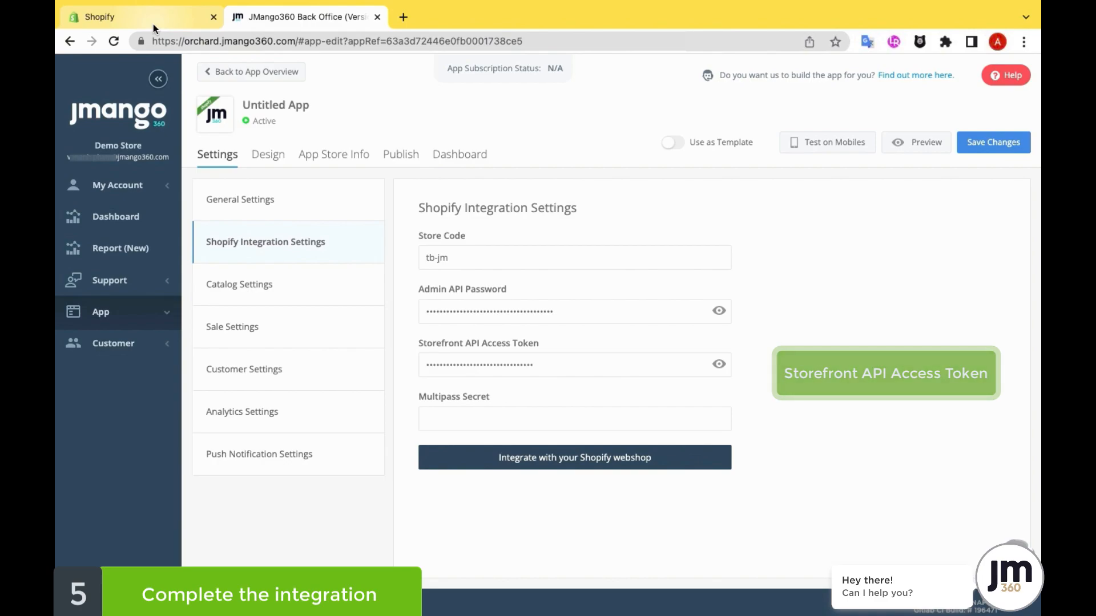
# Step: Copy the Multipass secret from Shopify's Checkout and accounts settings into the Multipass Secret field in the JMango360 Back Office
pyautogui.click(167, 17)
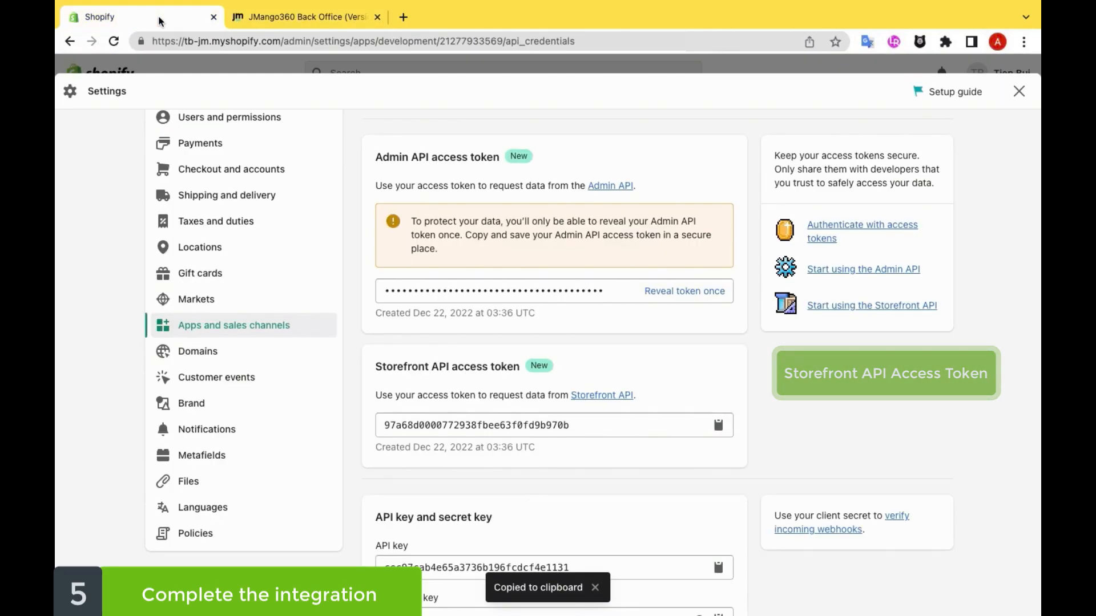
pyautogui.click(273, 170)
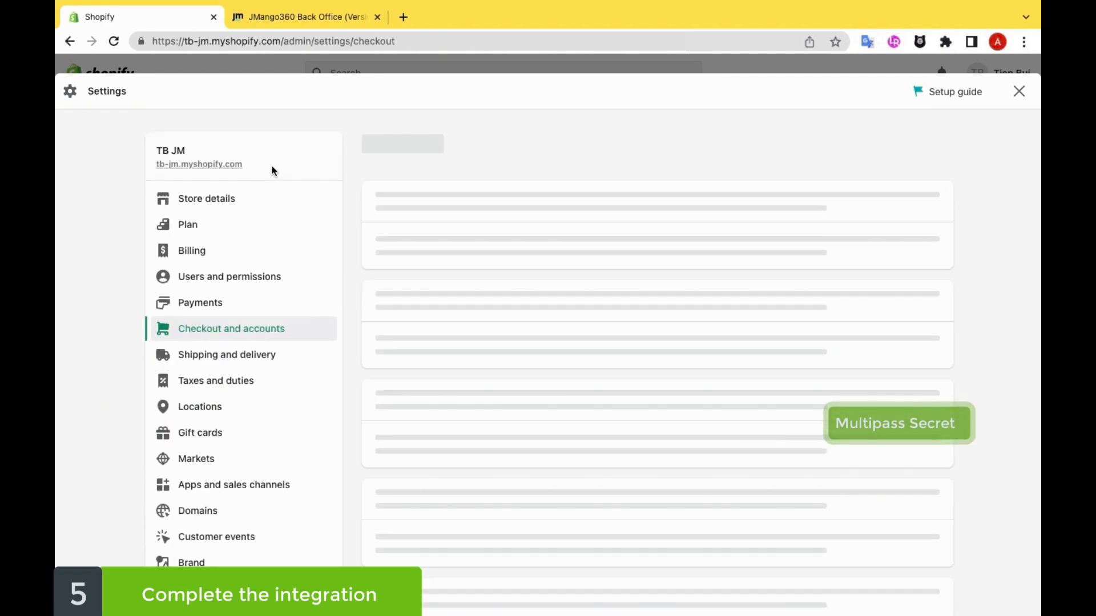
pyautogui.scroll(-6, 905, 378)
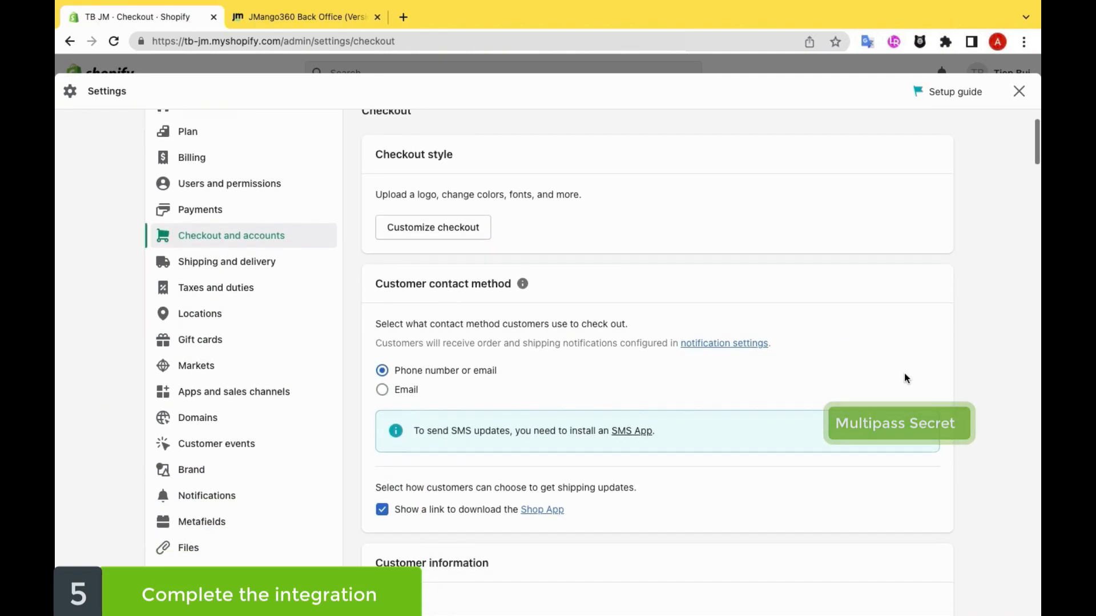
pyautogui.scroll(-10, 905, 378)
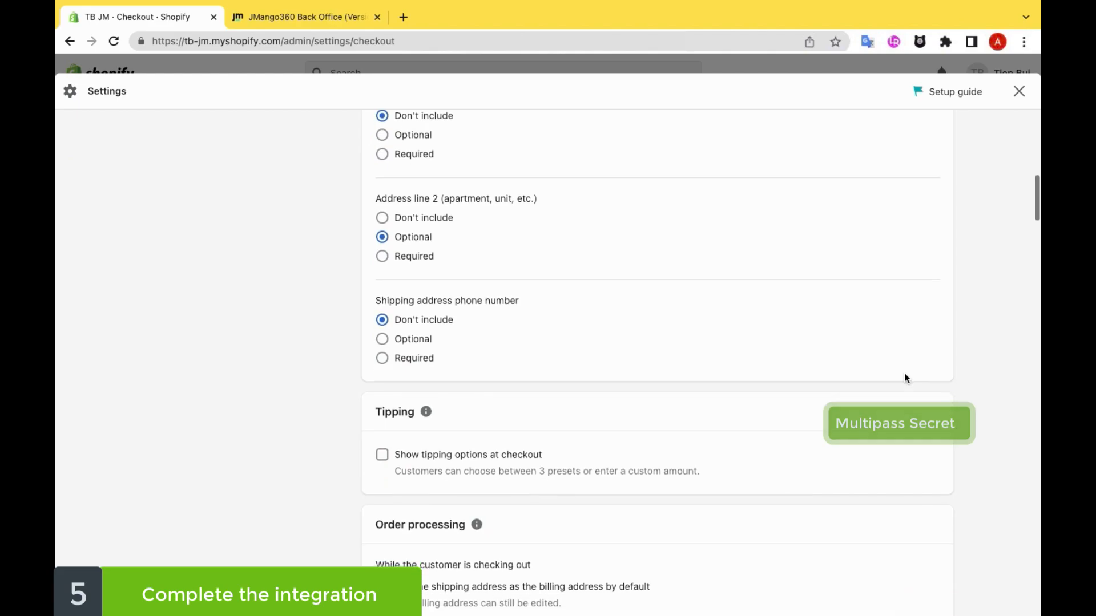
pyautogui.scroll(-15, 905, 374)
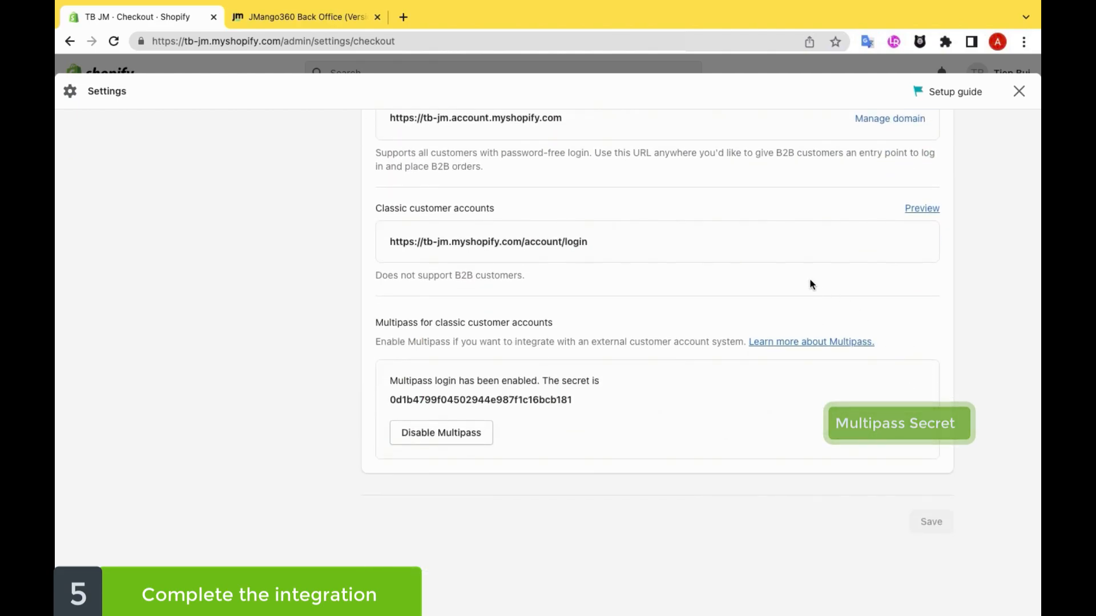
pyautogui.scroll(1, 574, 441)
pyautogui.moveTo(574, 437); pyautogui.dragTo(386, 443)
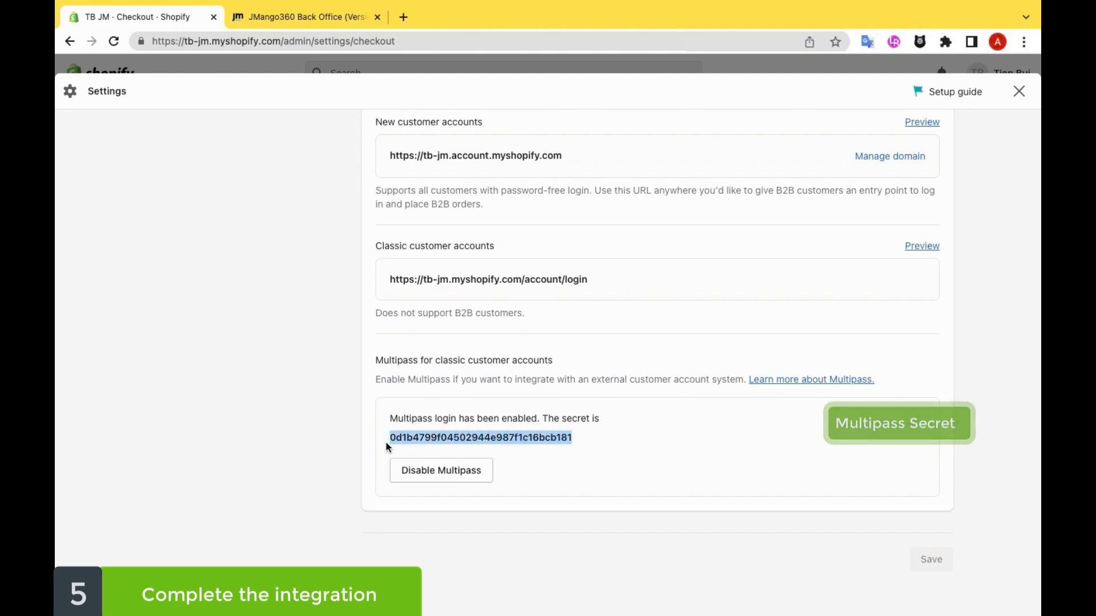
pyautogui.click(310, 22)
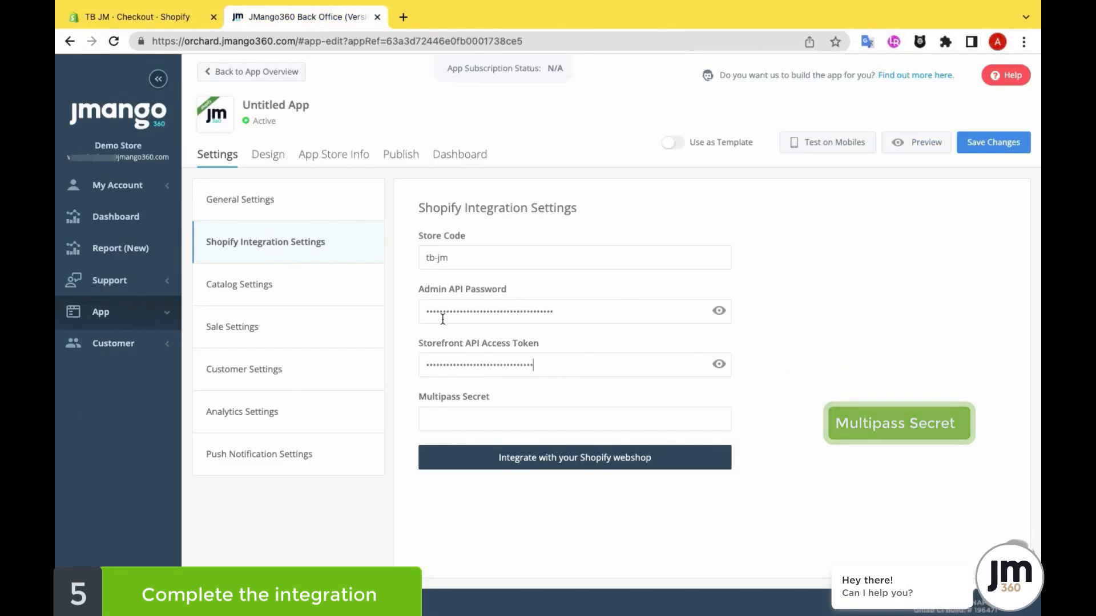
pyautogui.click(461, 425)
pyautogui.hotkey('ctrl', 'v')
# Step: Integrate the app with the Shopify webshop, keeping English and the preselected menu categories, and save the app changes
pyautogui.click(622, 465)
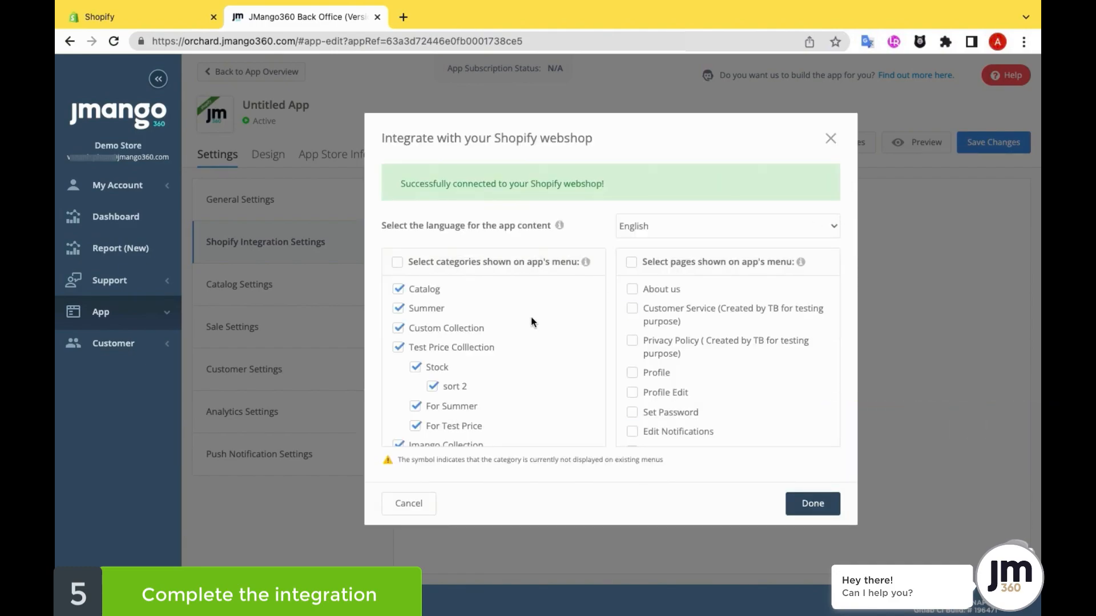
pyautogui.scroll(-15, 552, 395)
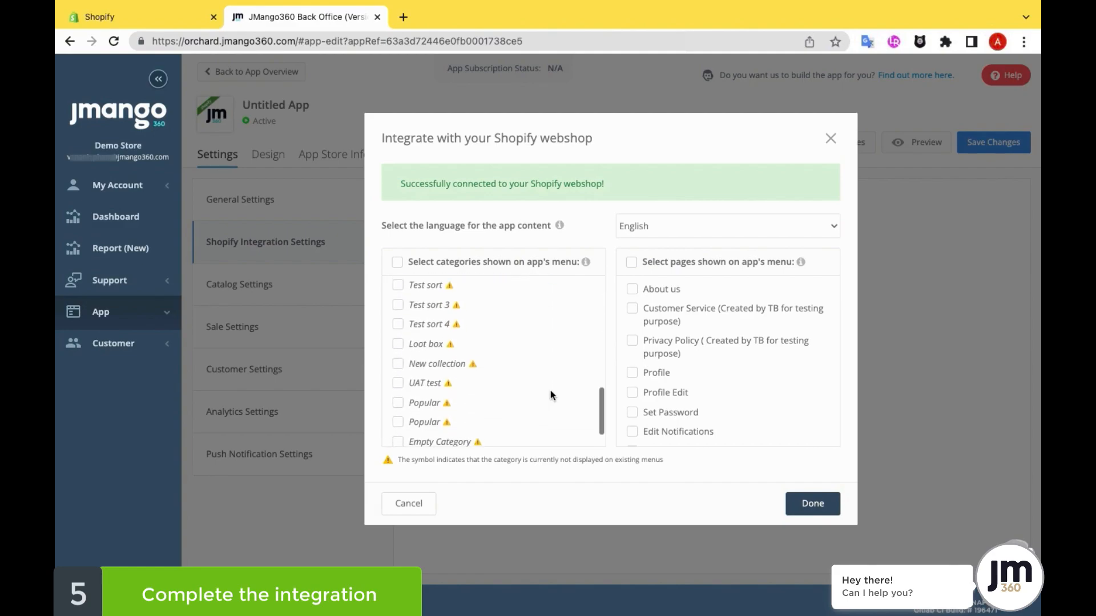
pyautogui.click(824, 505)
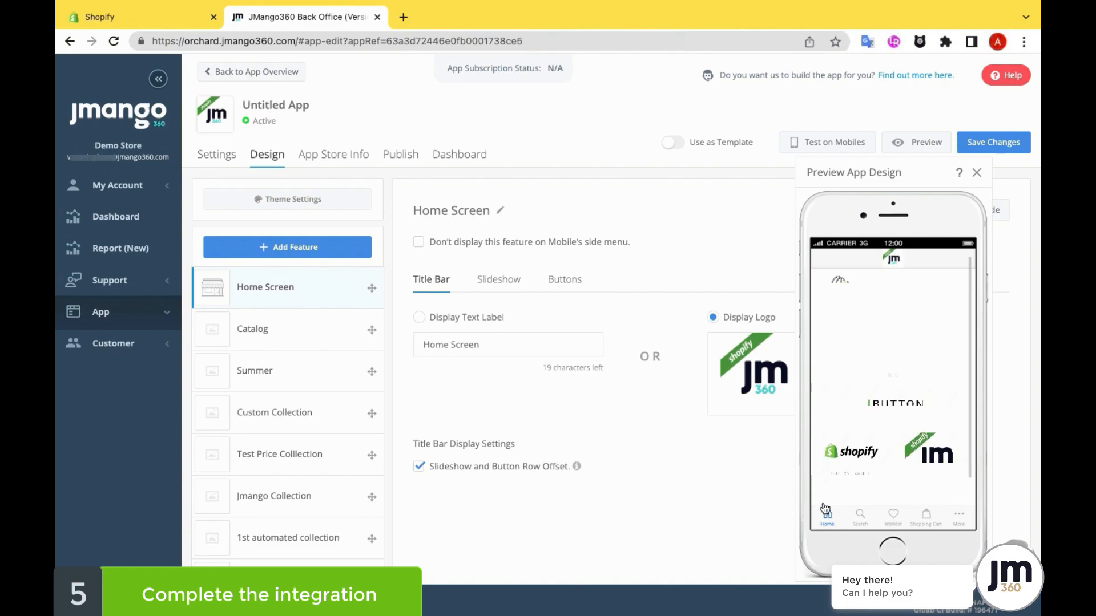
pyautogui.click(1010, 148)
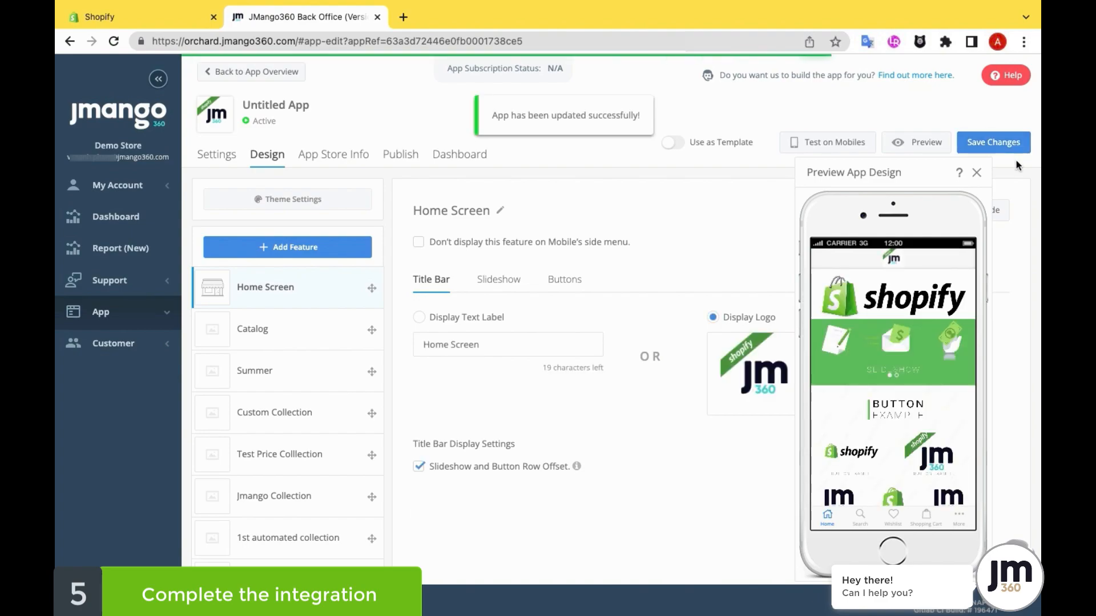